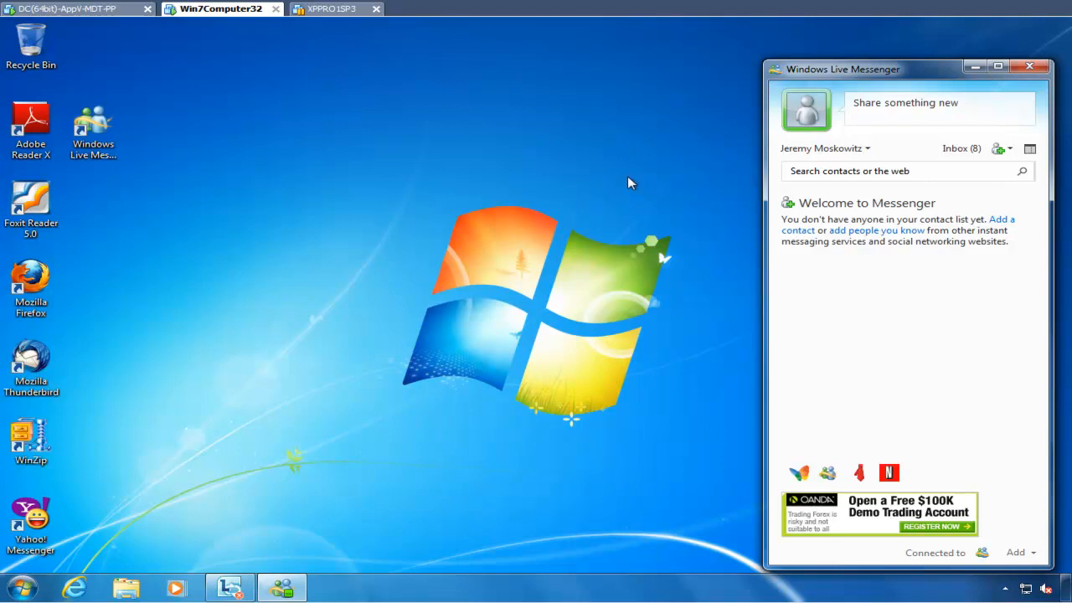
- Open Messenger's options and set the 'Away' inactivity time to 59 minutes, applying the change
{"action": "left_click", "coordinate": [869, 150]}
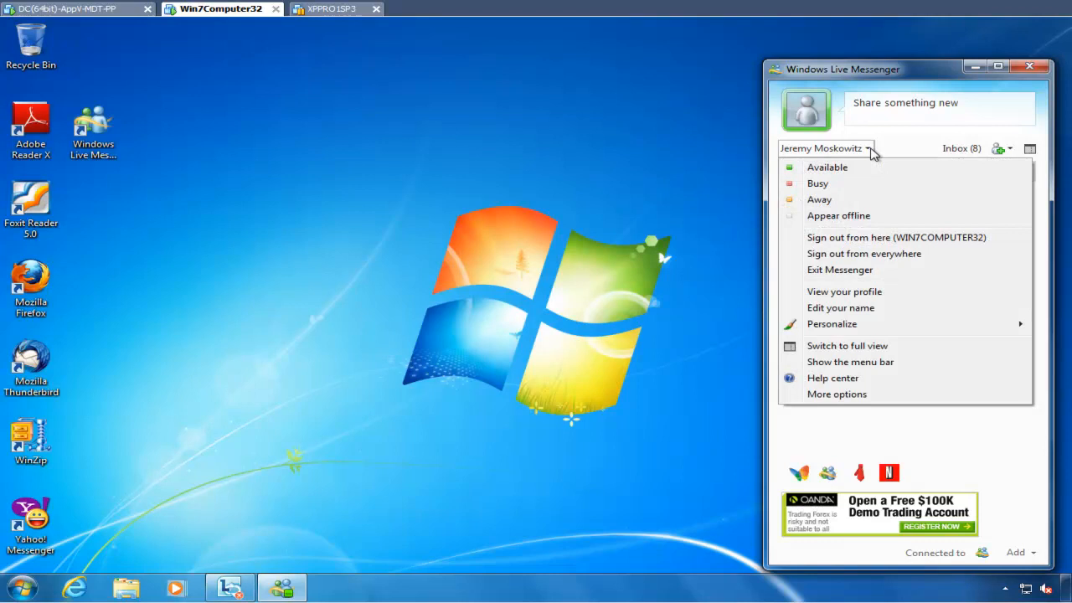
{"action": "left_click", "coordinate": [864, 398]}
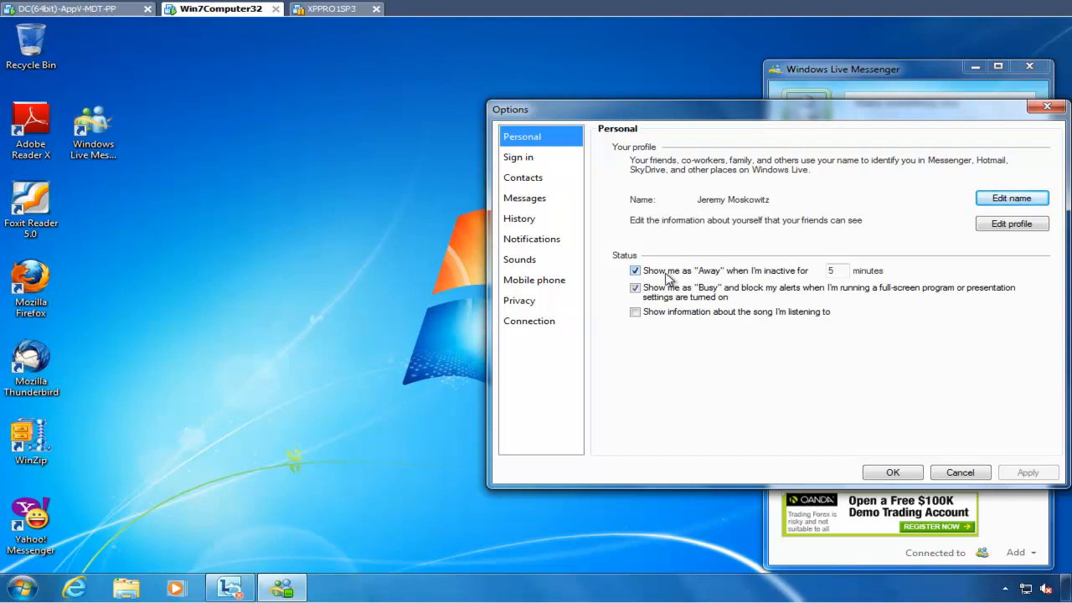
{"action": "left_click", "coordinate": [841, 270]}
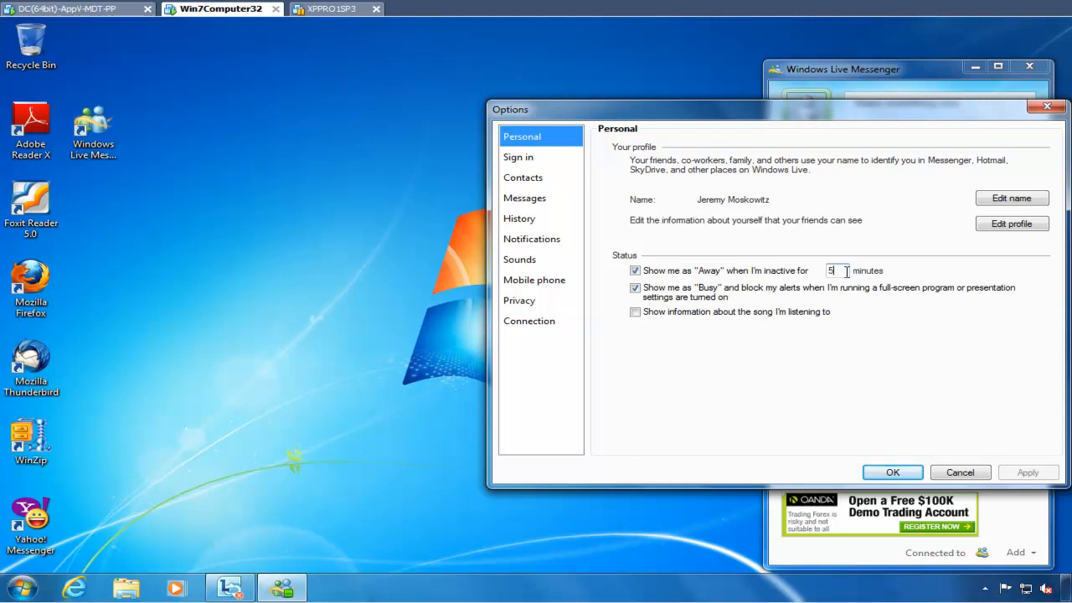
{"action": "type", "text": "9"}
{"action": "left_click", "coordinate": [1029, 472]}
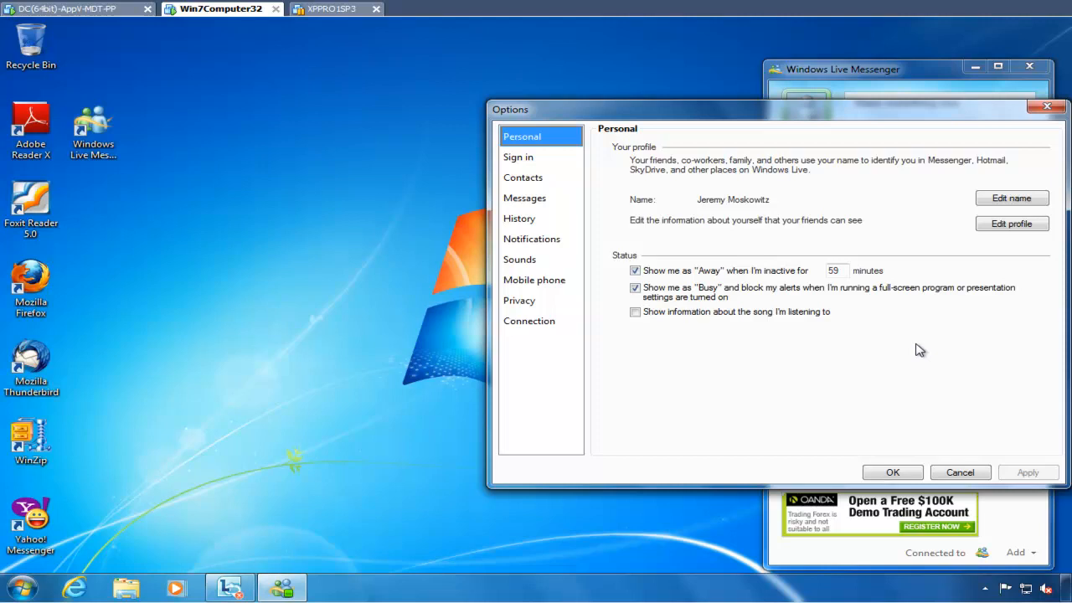
- On the Sign in page, turn off starting Messenger at computer logon and apply
{"action": "left_click", "coordinate": [534, 159]}
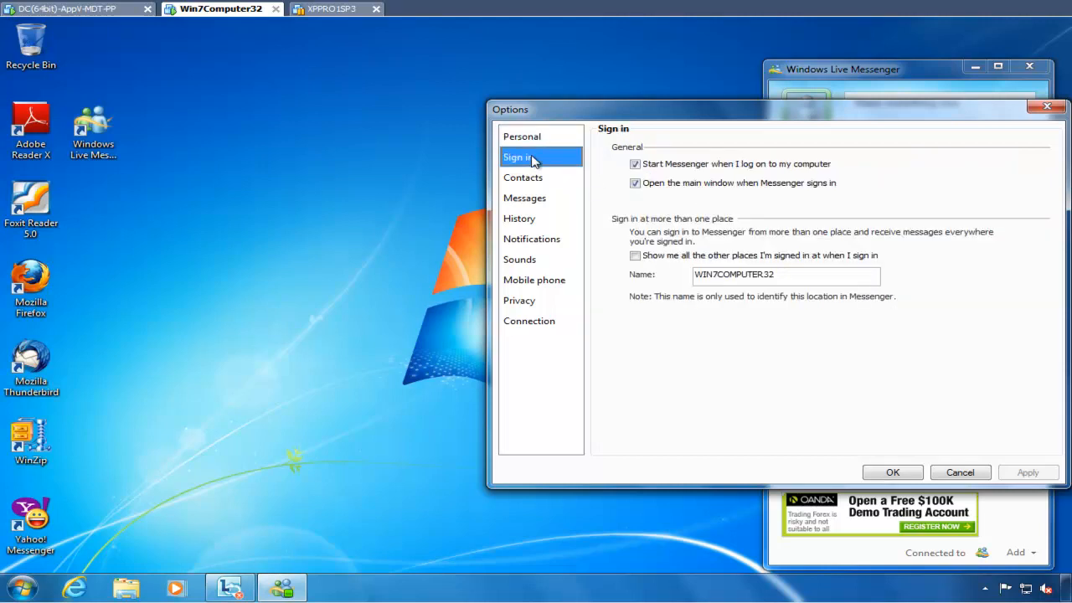
{"action": "left_click", "coordinate": [644, 170]}
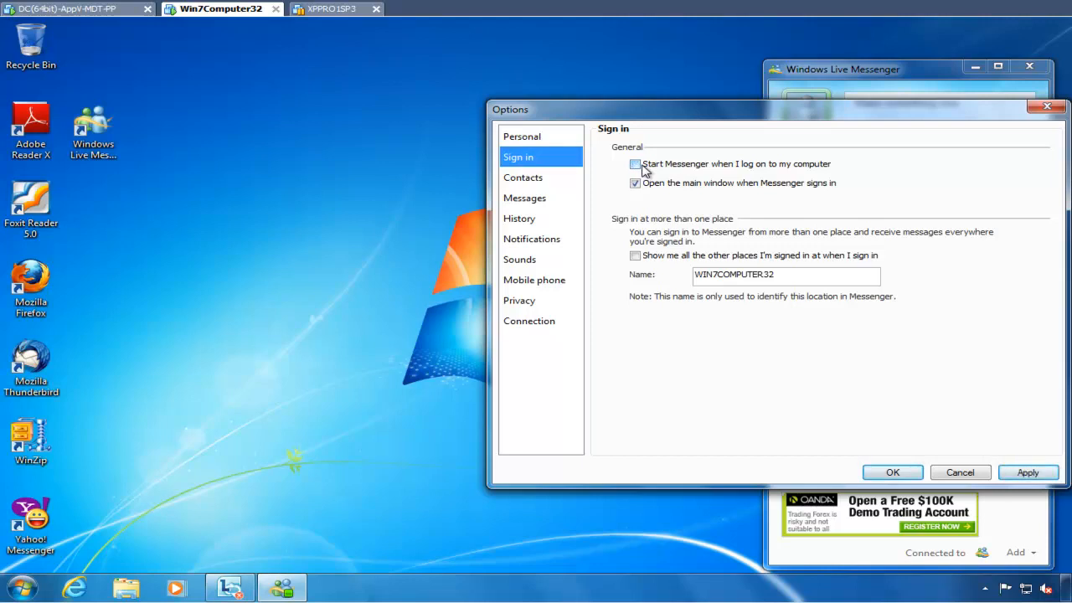
{"action": "left_click", "coordinate": [1026, 472]}
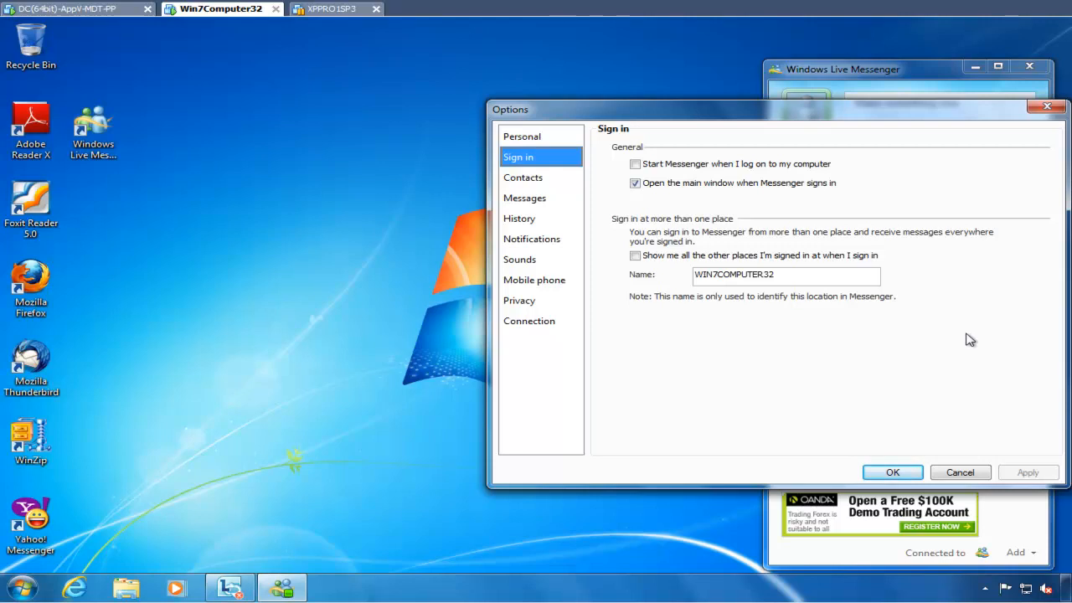
- On the Privacy page, toggle the 'Ask for my password when I go to Hotmail' option and confirm the options
{"action": "left_click", "coordinate": [534, 305]}
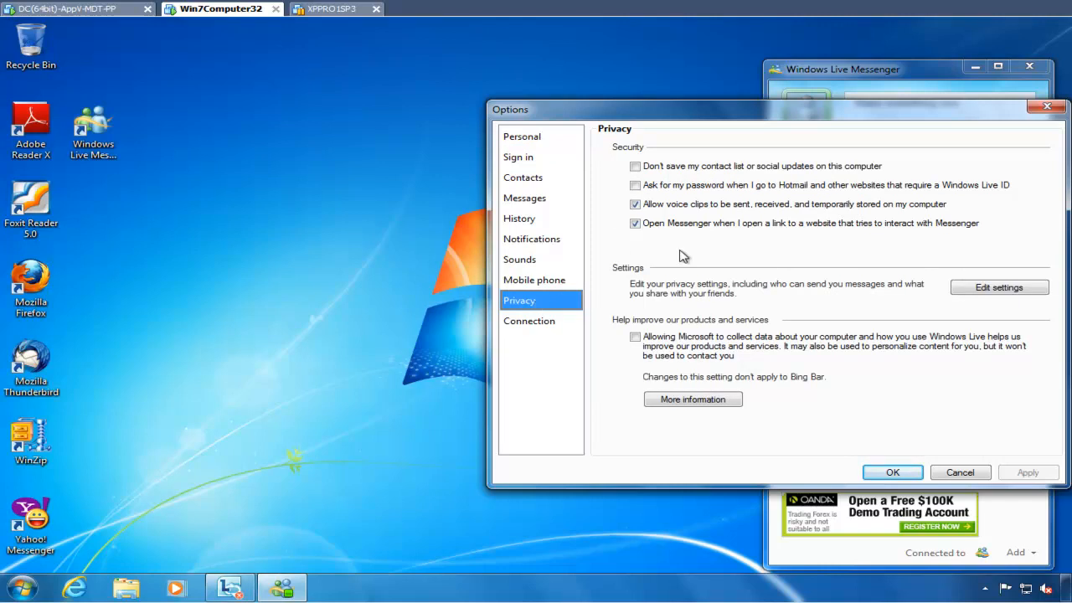
{"action": "left_click", "coordinate": [652, 187]}
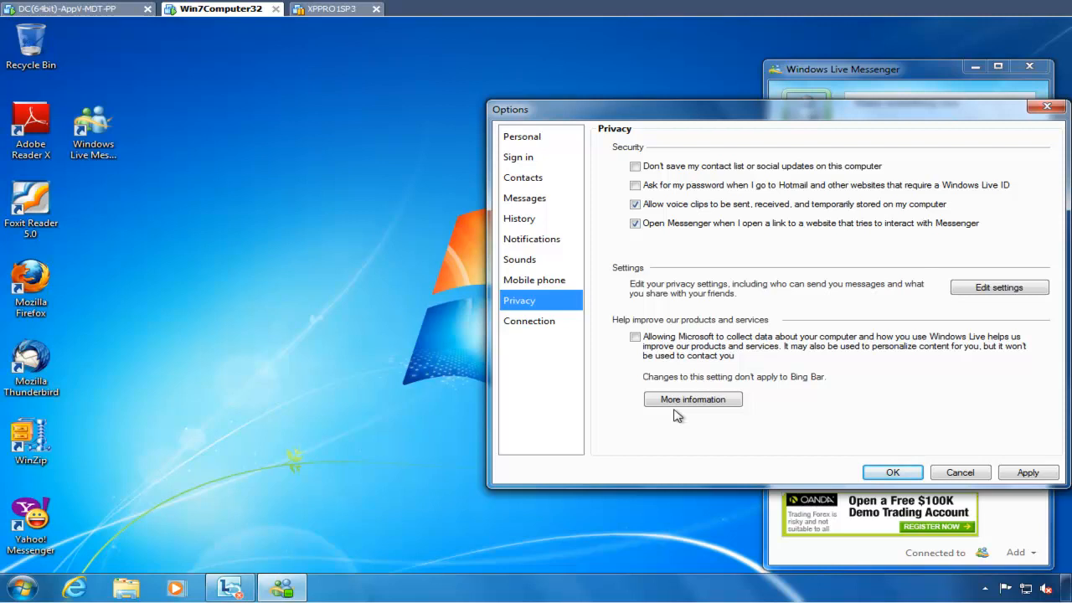
{"action": "left_click", "coordinate": [891, 472]}
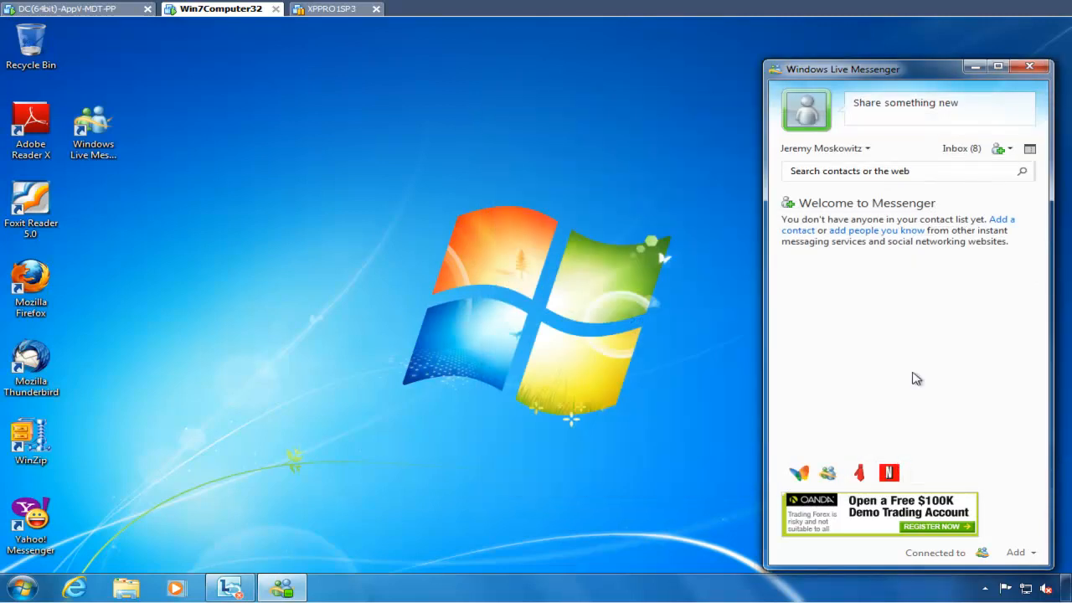
- Close the Windows Live Messenger window
{"action": "right_click", "coordinate": [283, 588]}
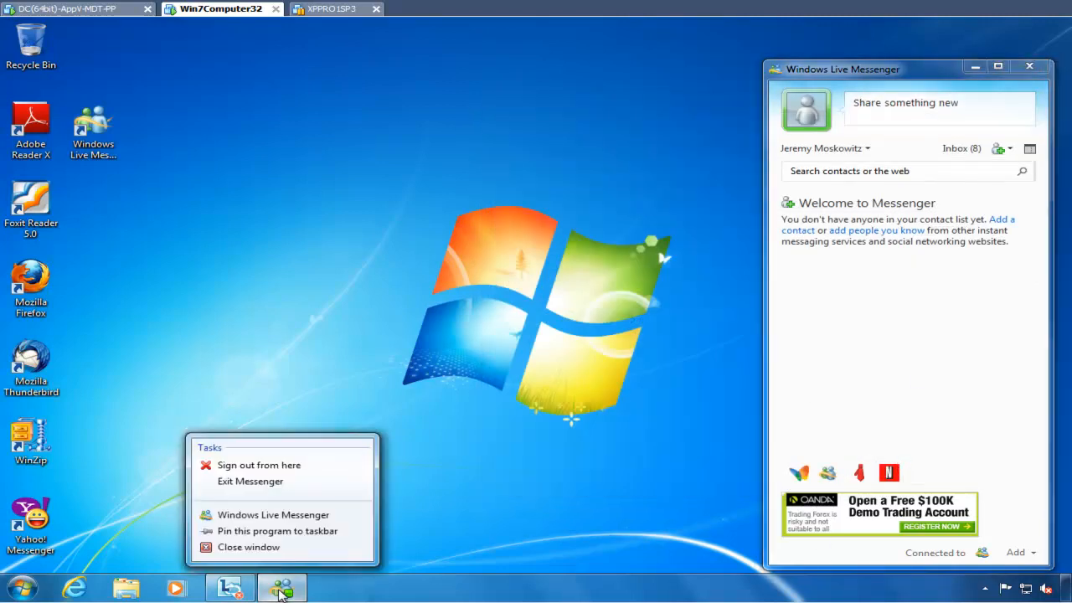
{"action": "left_click", "coordinate": [293, 548]}
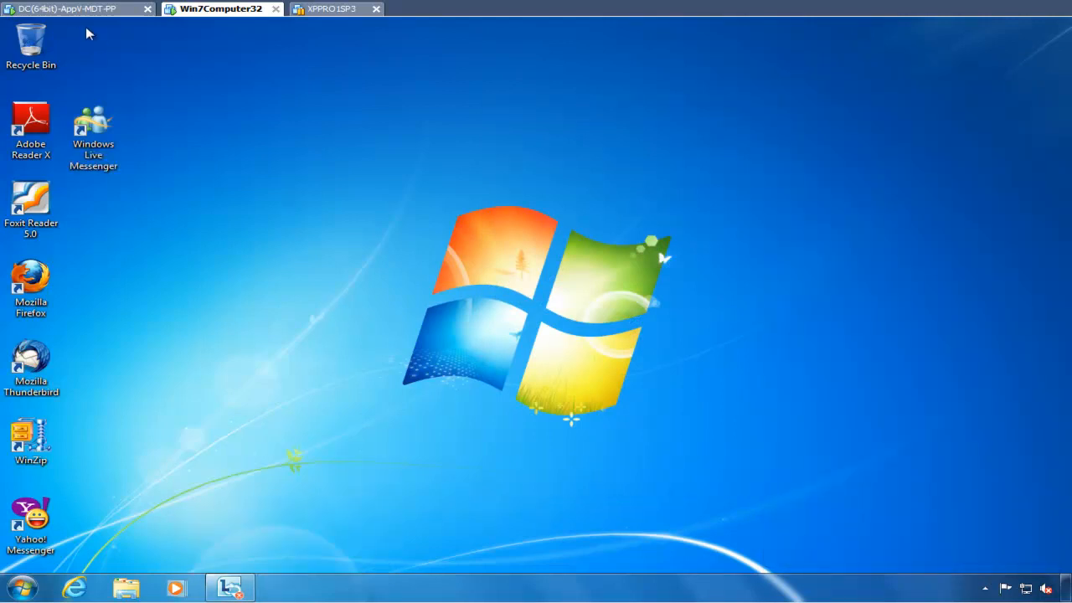
- Switch to the DC(64bit)-AppV-MDT-PP virtual machine and minimize the Group Policy console
{"action": "left_click", "coordinate": [76, 8]}
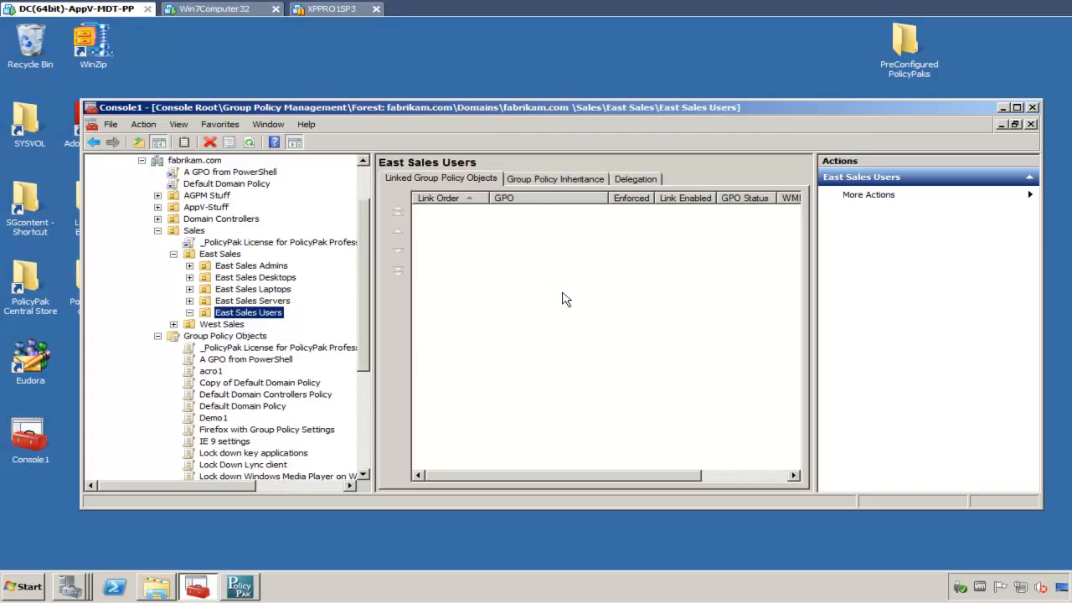
{"action": "left_click", "coordinate": [1002, 108]}
- Open the C:\Program Files (x86)\PolicyPak\Extensions folder and narrow its window
{"action": "left_click", "coordinate": [33, 587]}
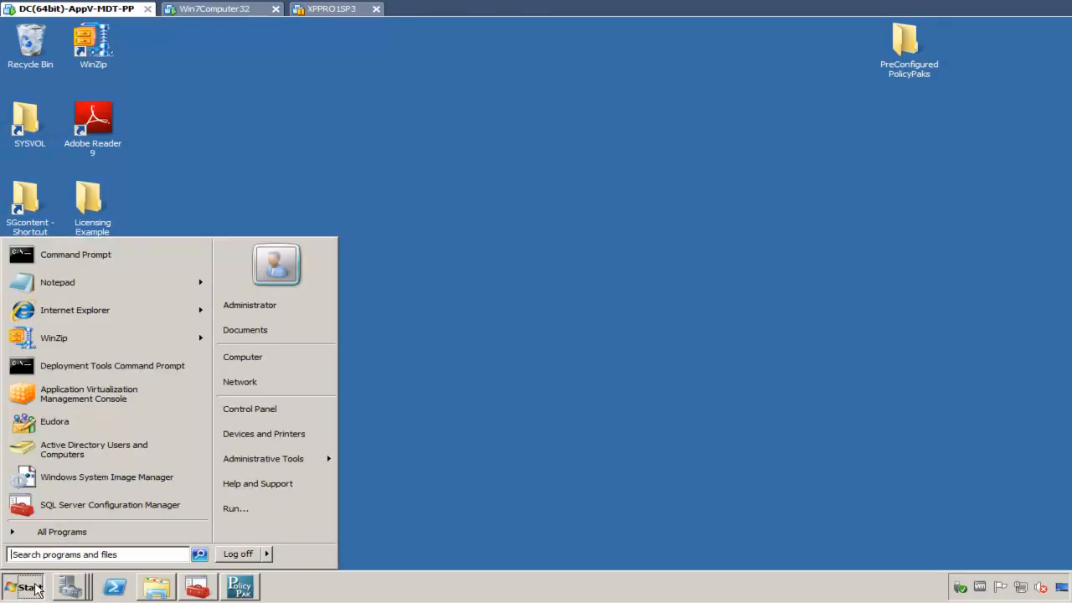
{"action": "type", "text": "c:\\pro"}
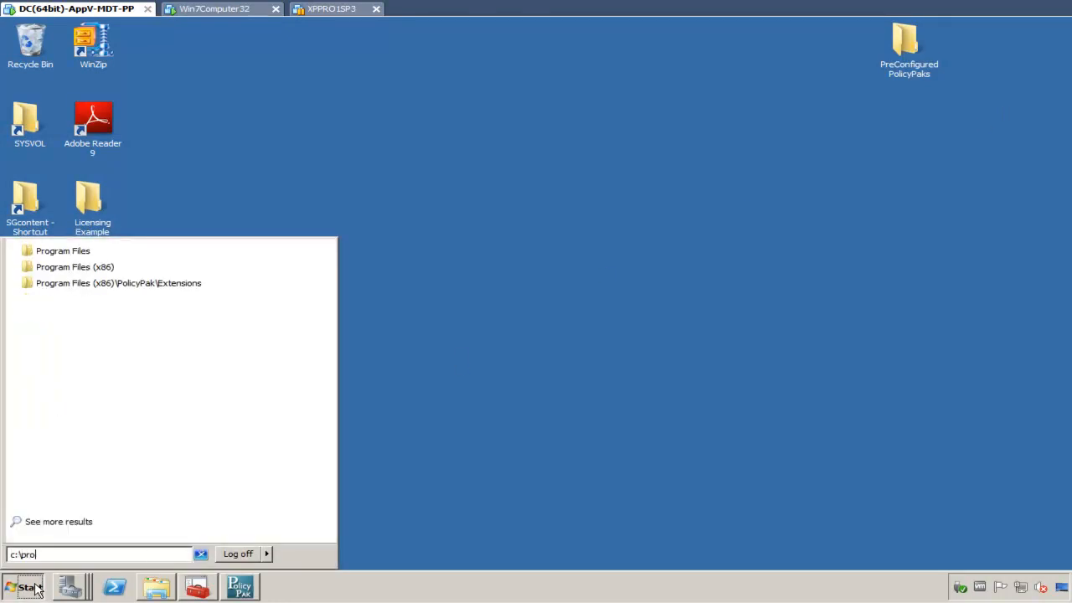
{"action": "key", "text": "Down"}
{"action": "key", "text": "Down"}
{"action": "key", "text": "Down"}
{"action": "key", "text": "Return"}
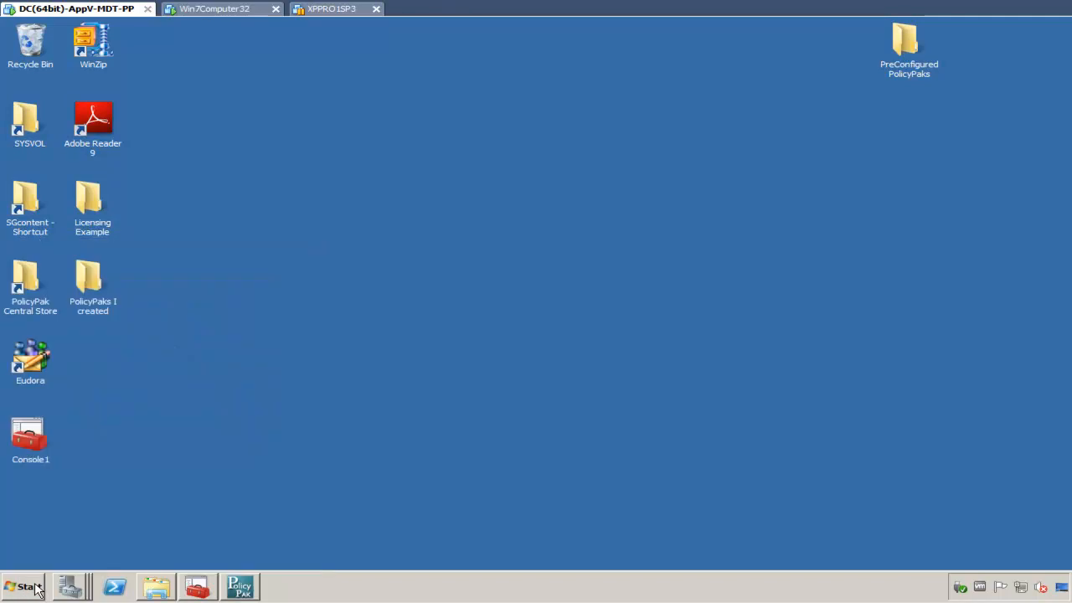
{"action": "left_click_drag", "start_coordinate": [683, 92], "coordinate": [306, 111]}
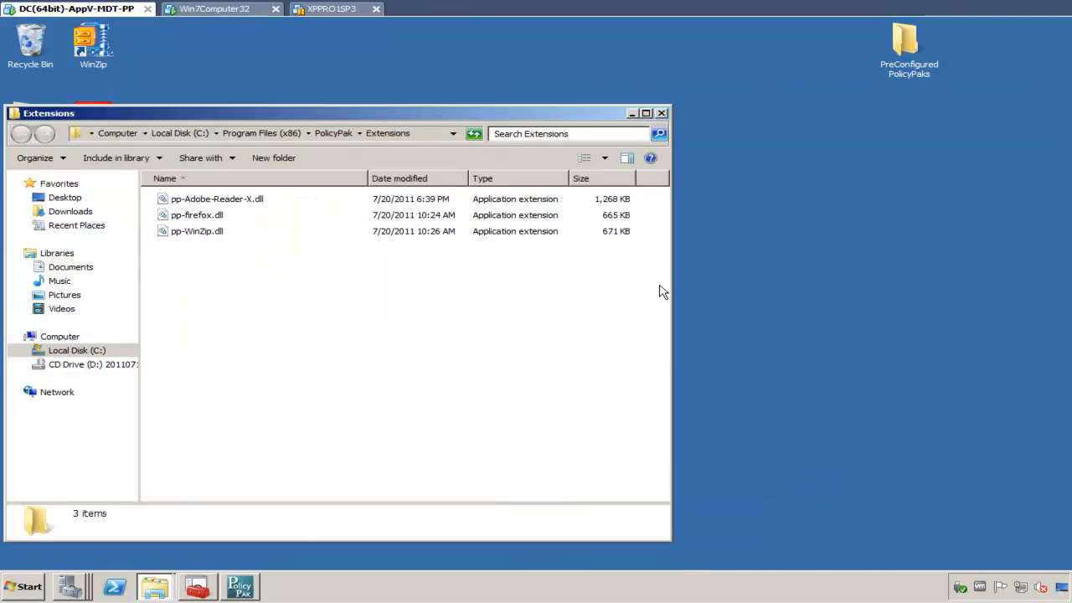
{"action": "left_click_drag", "start_coordinate": [671, 284], "coordinate": [610, 283]}
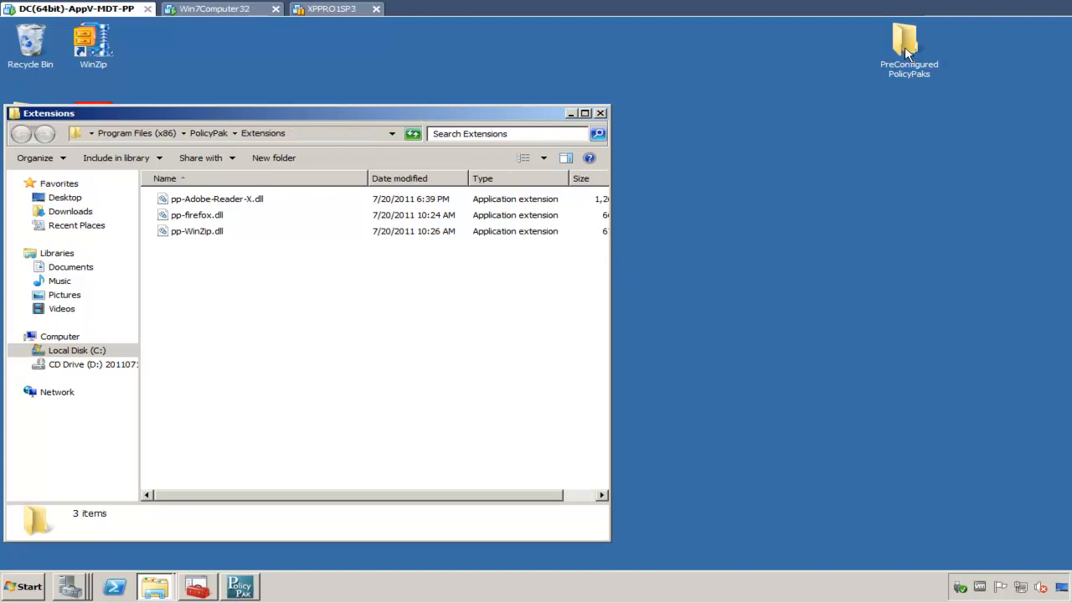
- Open the PreConfigured PolicyPaks folder beside it and go into its Windows-Live-Messenger subfolder
{"action": "left_click", "coordinate": [906, 54]}
{"action": "double_click", "coordinate": [906, 53]}
{"action": "left_click_drag", "start_coordinate": [414, 127], "coordinate": [1071, 146]}
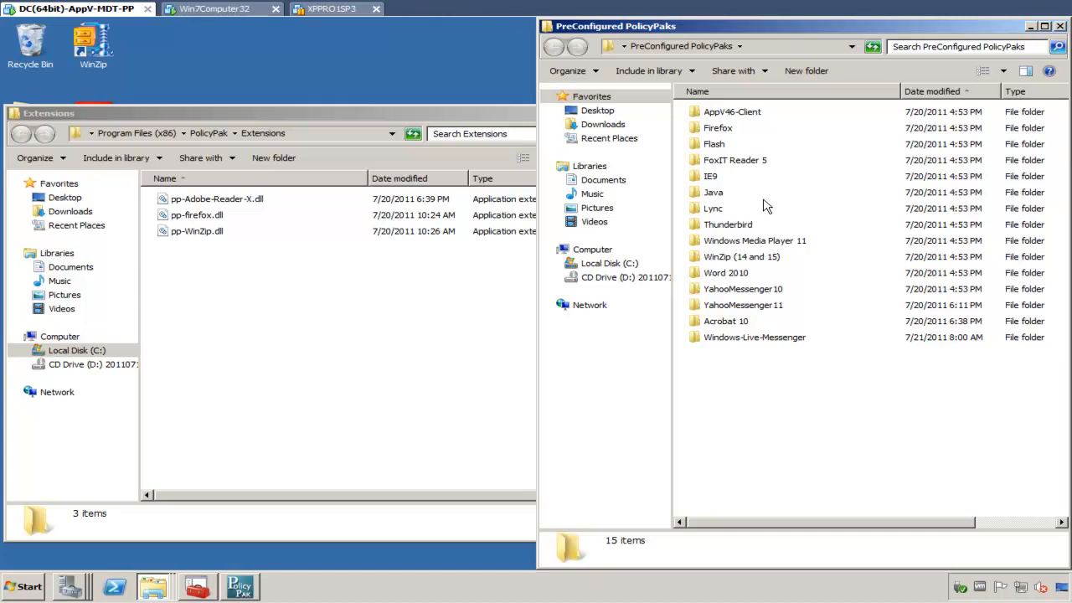
{"action": "double_click", "coordinate": [758, 338]}
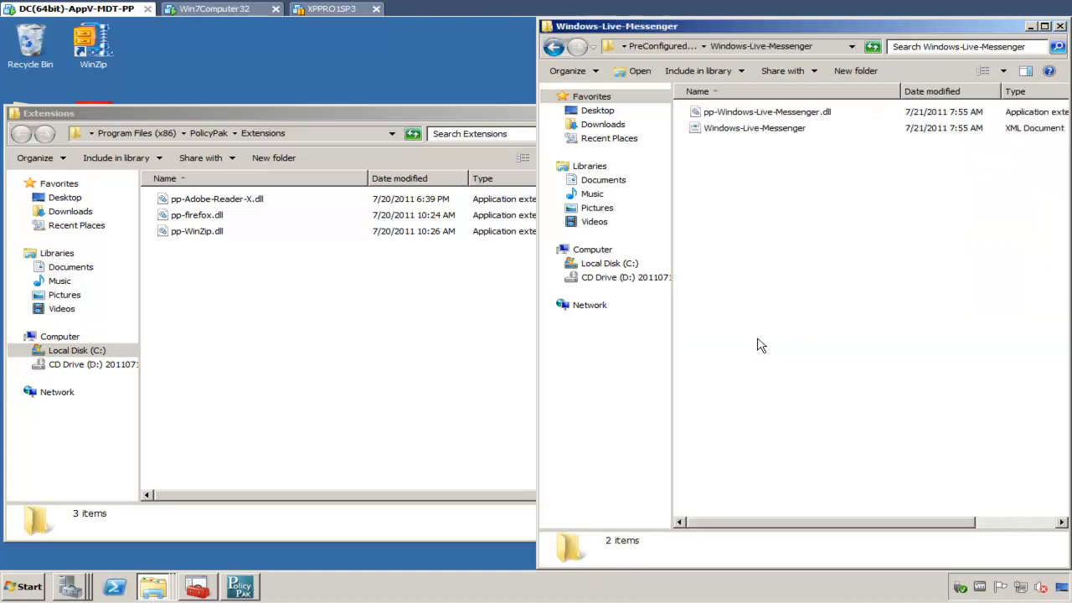
- Copy pp-Windows-Live-Messenger.dll into the Extensions folder, then close the Extensions window
{"action": "left_click", "coordinate": [755, 112]}
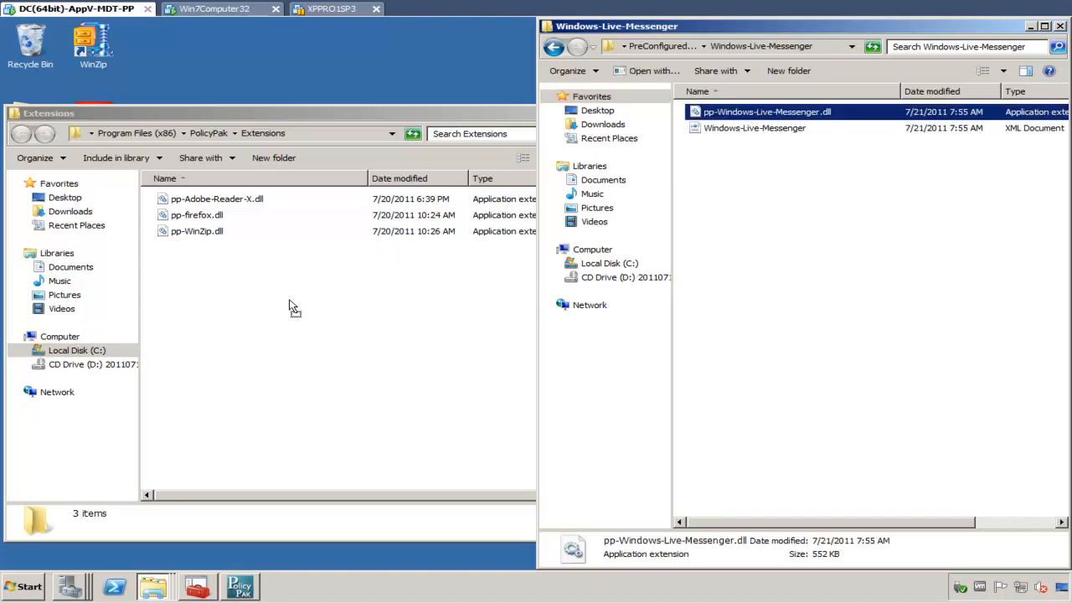
{"action": "left_click_drag", "start_coordinate": [290, 302], "coordinate": [291, 303]}
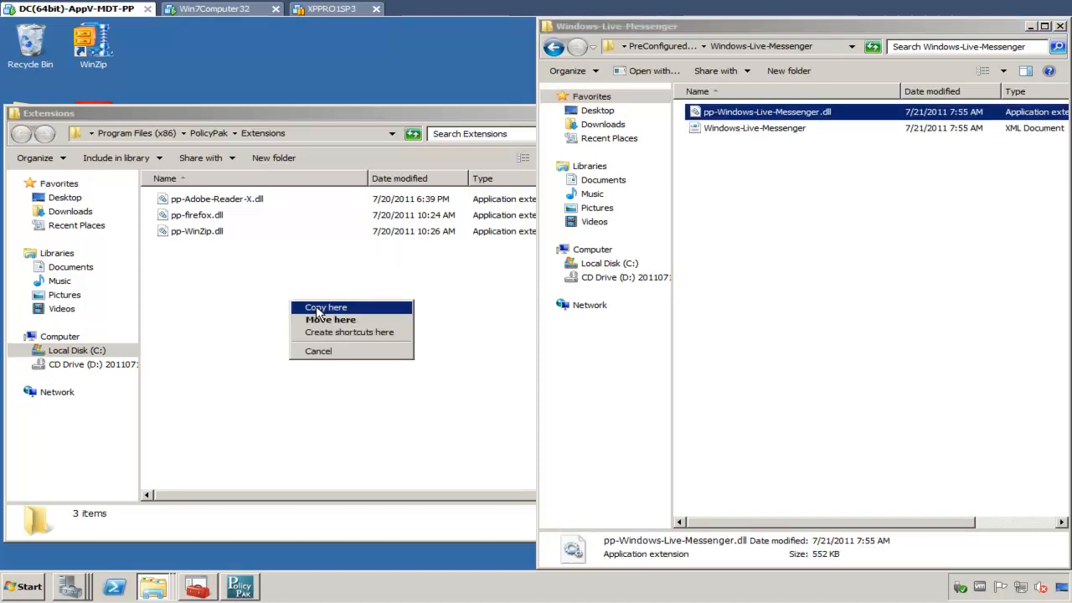
{"action": "left_click", "coordinate": [319, 308]}
{"action": "left_click", "coordinate": [281, 329]}
{"action": "left_click", "coordinate": [601, 113]}
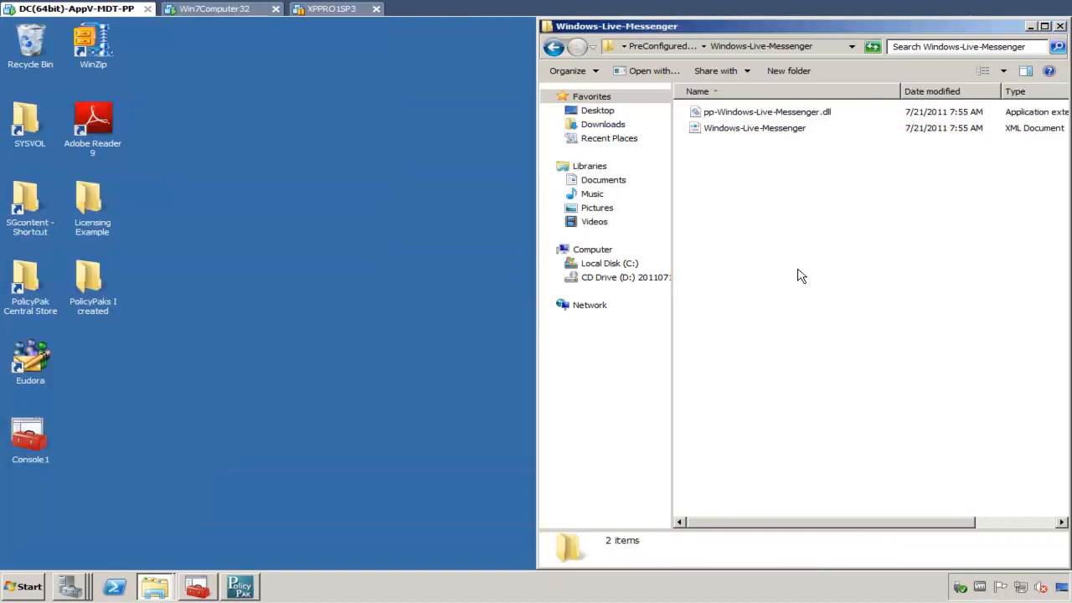
- Show the desktop and bring back the Group Policy Management console
{"action": "key", "text": "super+d"}
{"action": "left_click", "coordinate": [207, 592]}
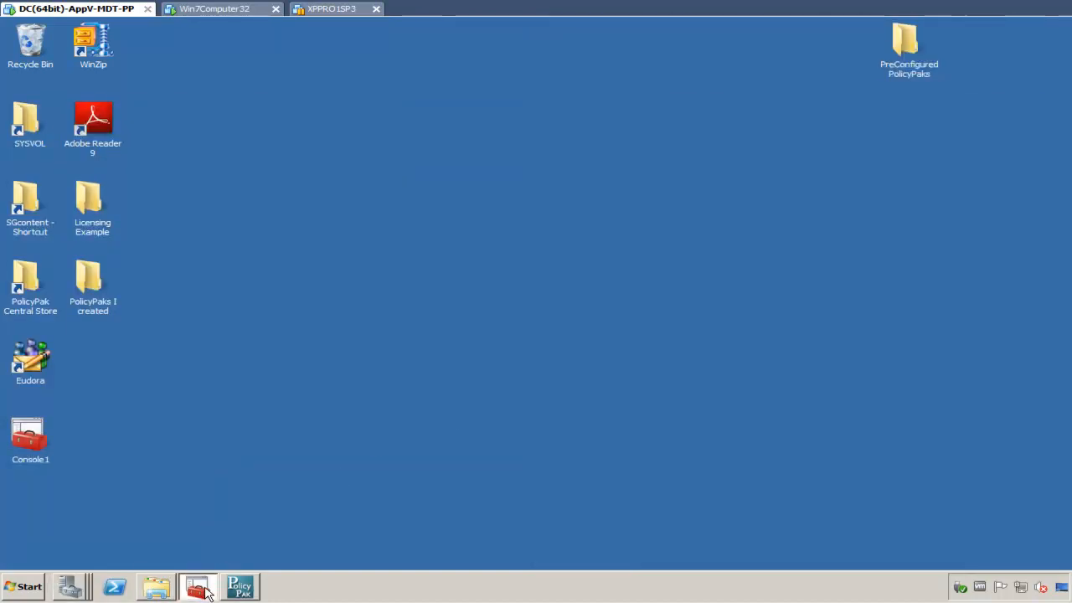
- Create a GPO linked to East Sales Users named 'Manage Windows Live Messenger using GP and PP'
{"action": "right_click", "coordinate": [266, 317]}
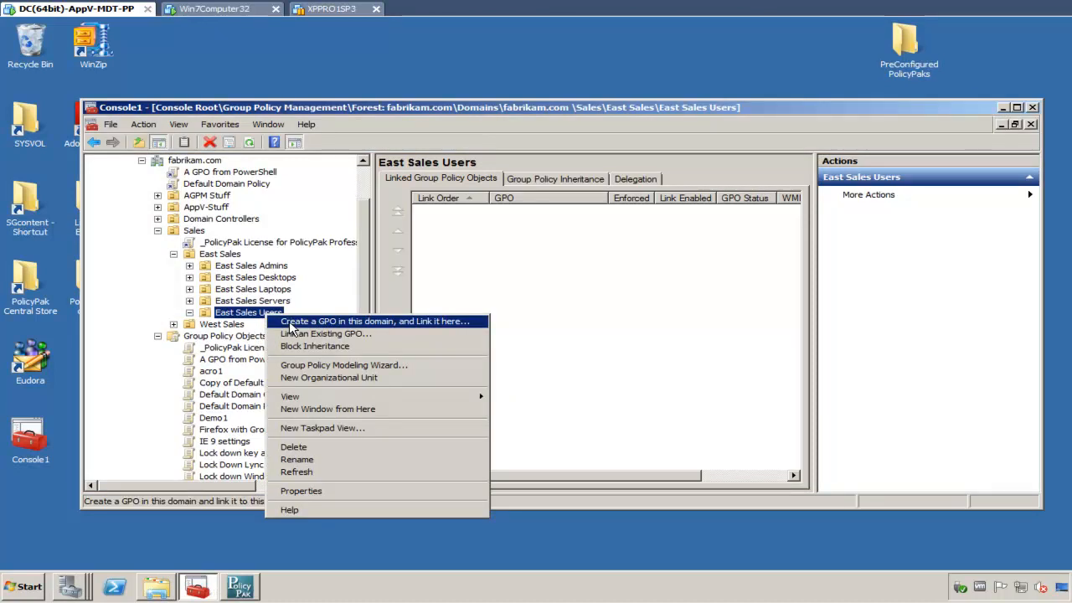
{"action": "left_click", "coordinate": [290, 323]}
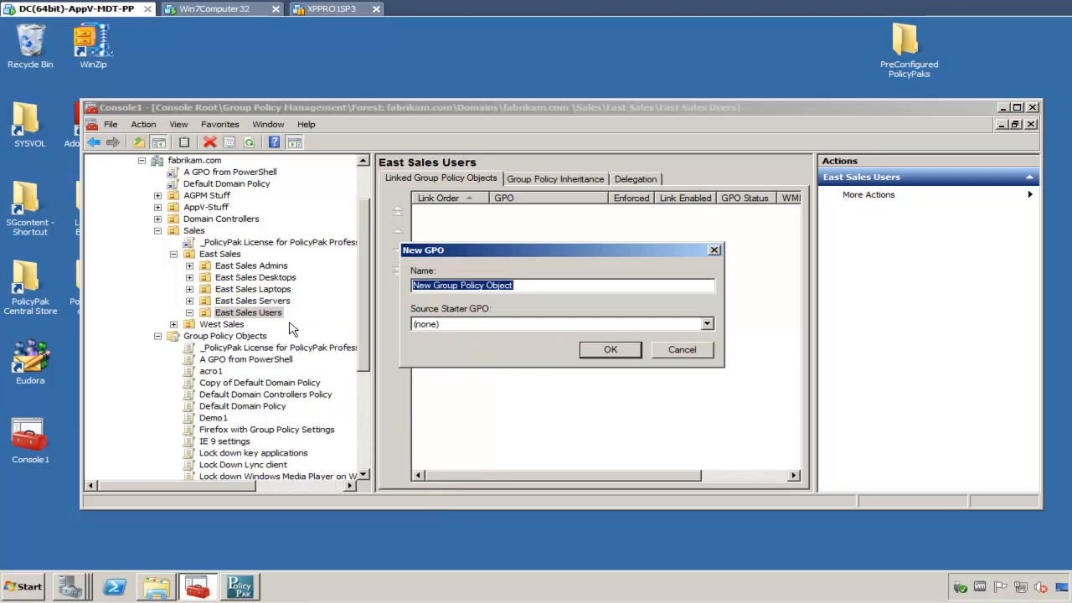
{"action": "type", "text": "Manage Windo"}
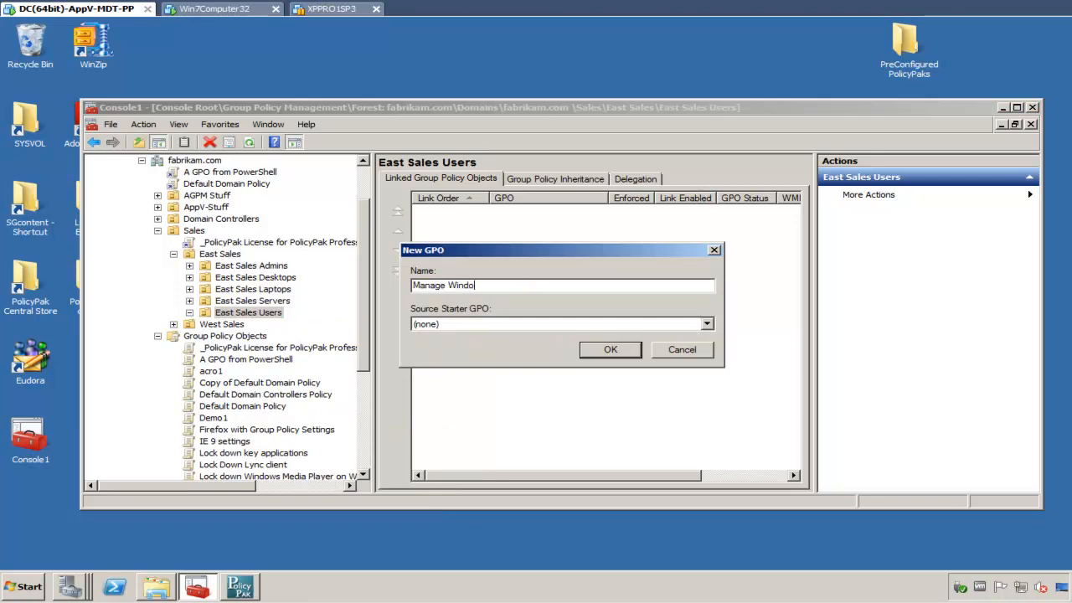
{"action": "type", "text": "ws Live Messenger using GP and PP"}
{"action": "key", "text": "Return"}
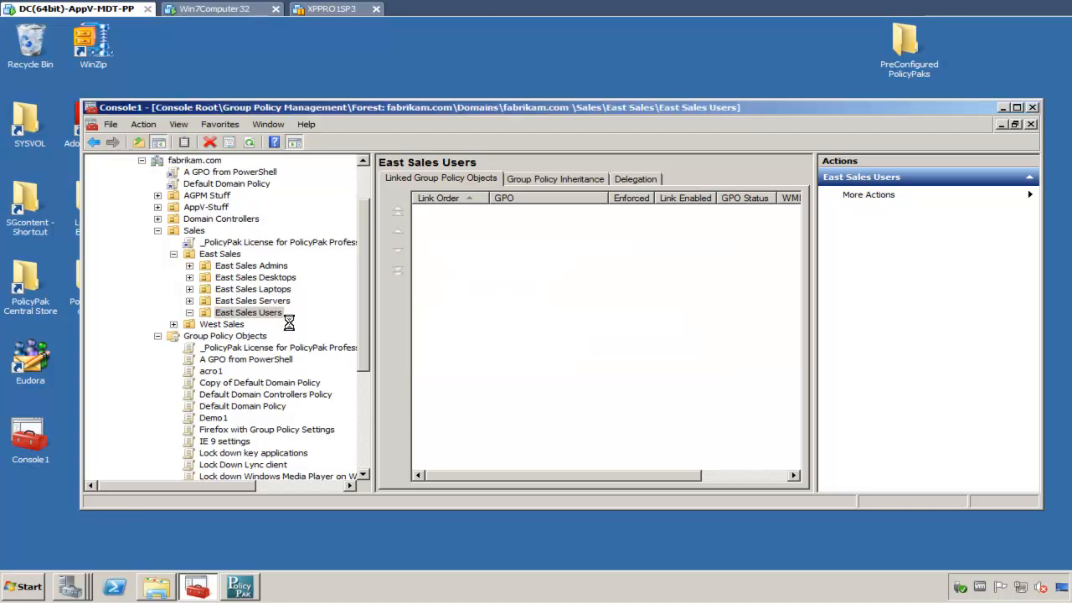
- Edit the new GPO and open User Configuration > PolicyPak > Applications
{"action": "right_click", "coordinate": [303, 325]}
{"action": "left_click", "coordinate": [312, 338]}
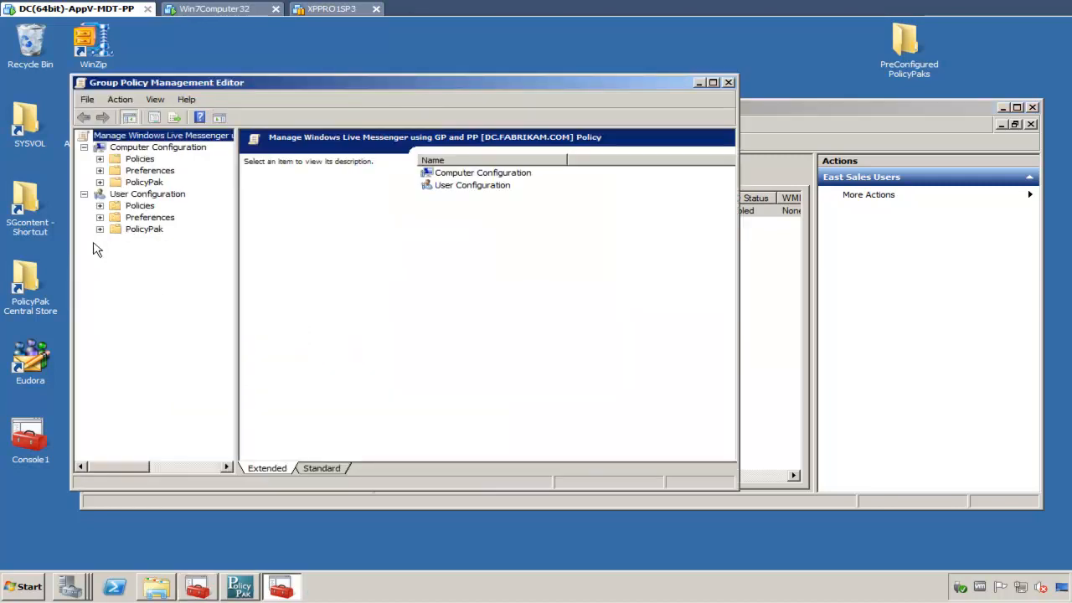
{"action": "left_click", "coordinate": [100, 230]}
{"action": "left_click", "coordinate": [161, 245]}
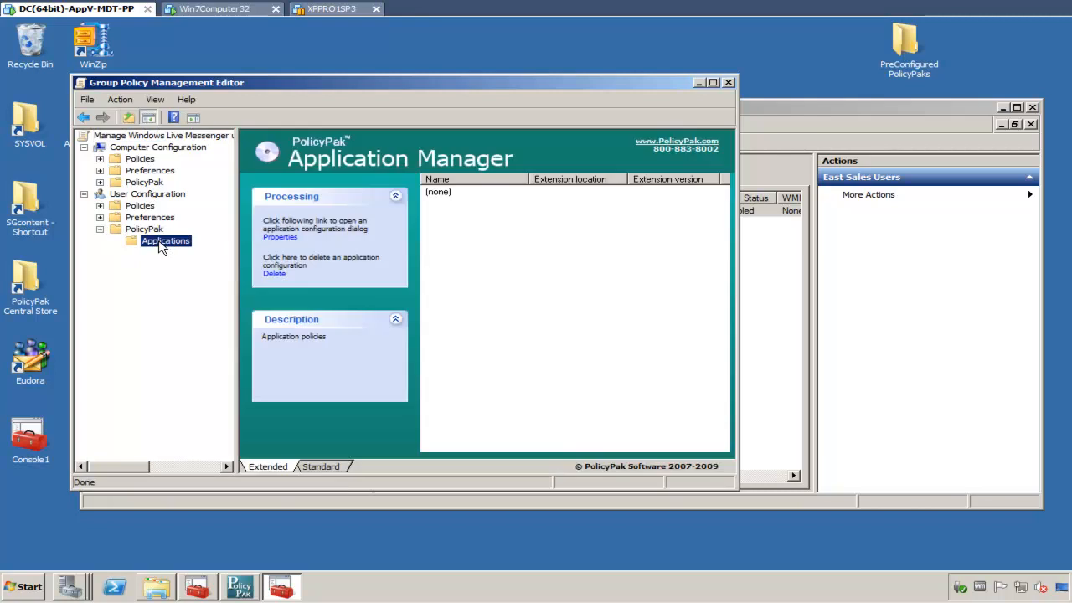
- Add a new PolicyPak for Windows Live Messenger application entry and open its settings
{"action": "right_click", "coordinate": [162, 244]}
{"action": "mouse_move", "coordinate": [188, 248]}
{"action": "mouse_move", "coordinate": [245, 248]}
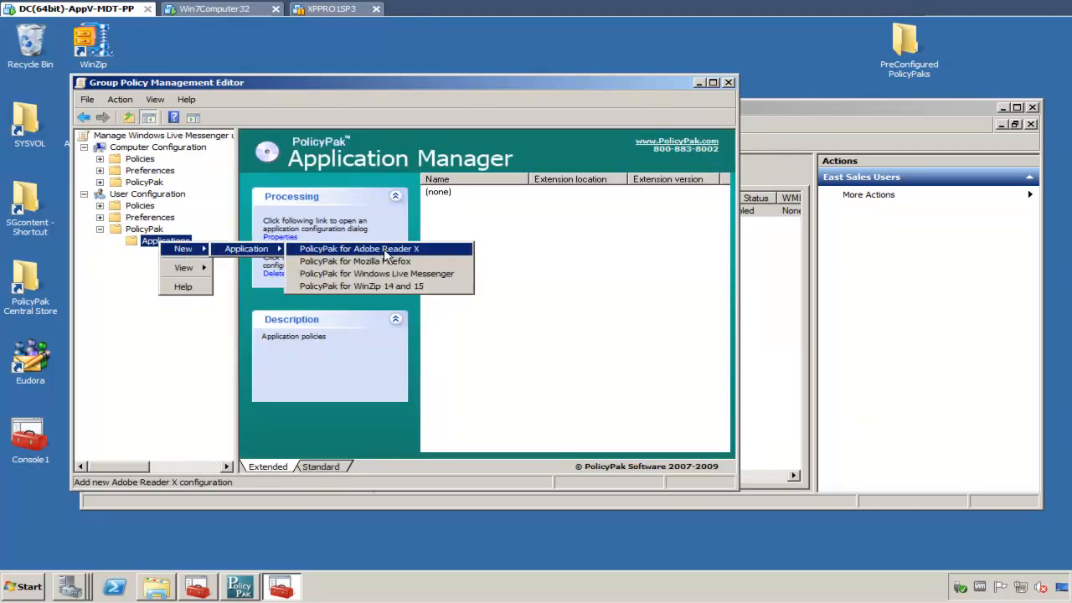
{"action": "left_click", "coordinate": [431, 283]}
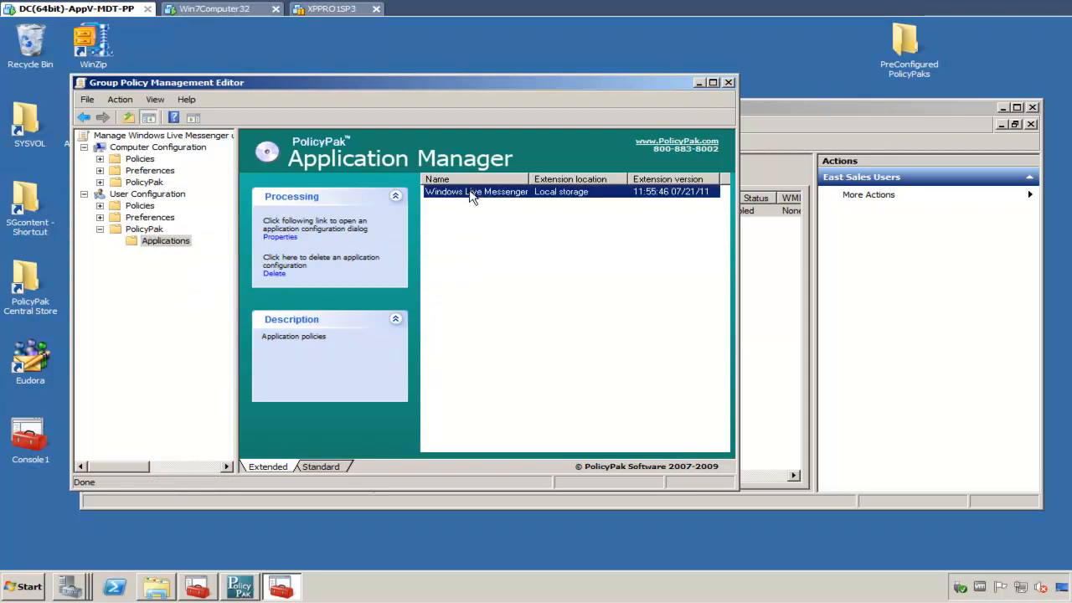
{"action": "double_click", "coordinate": [471, 195]}
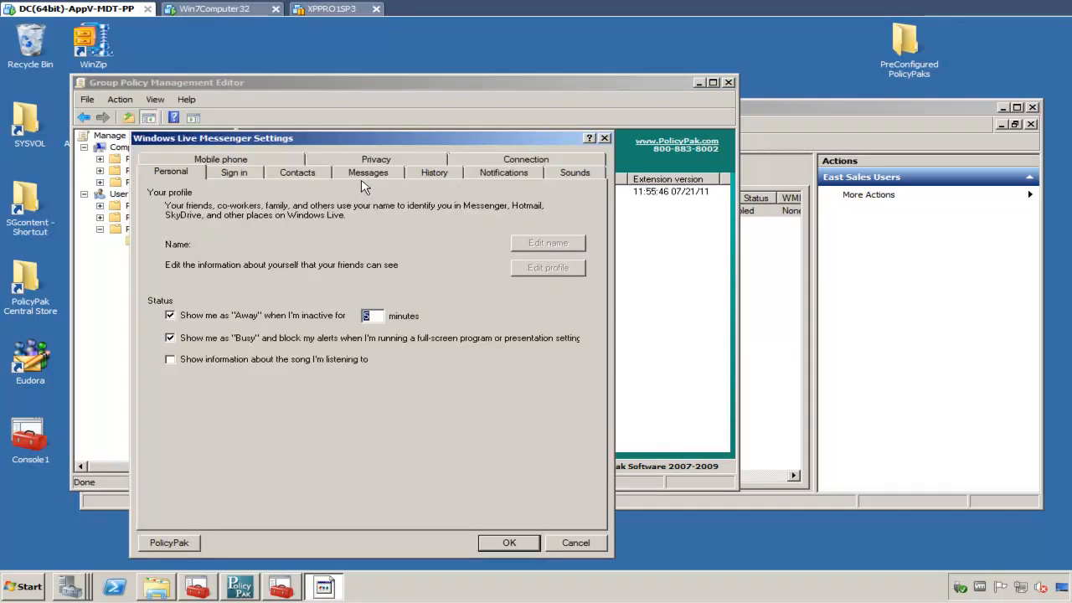
- Set the 'Away' inactivity minutes field to 'Always reapply this setting'
{"action": "left_click", "coordinate": [269, 319]}
{"action": "left_click", "coordinate": [269, 320]}
{"action": "double_click", "coordinate": [381, 318]}
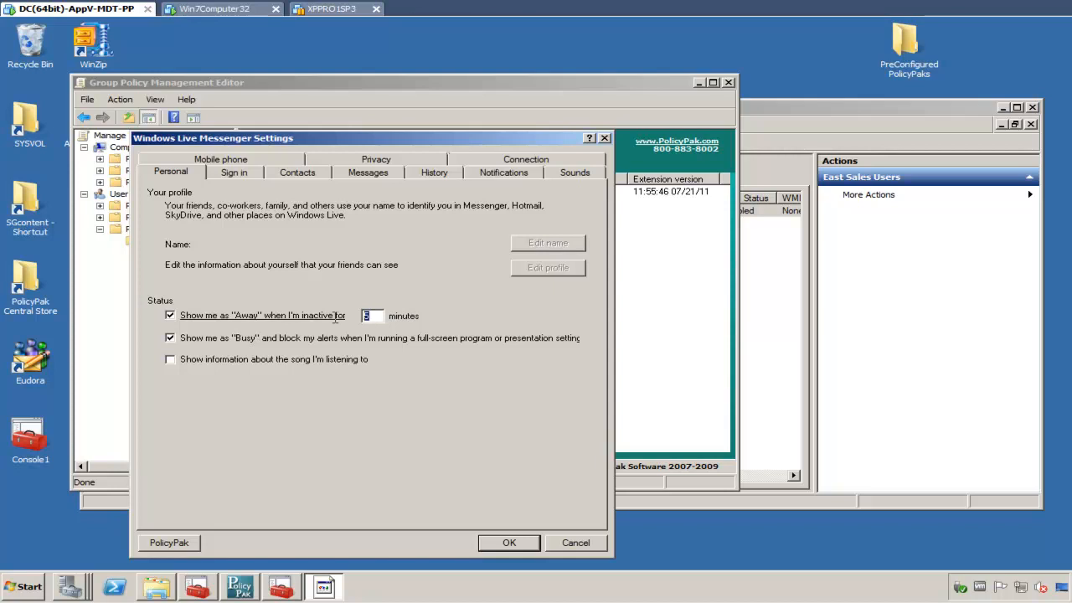
{"action": "left_click", "coordinate": [378, 319]}
{"action": "right_click", "coordinate": [381, 318]}
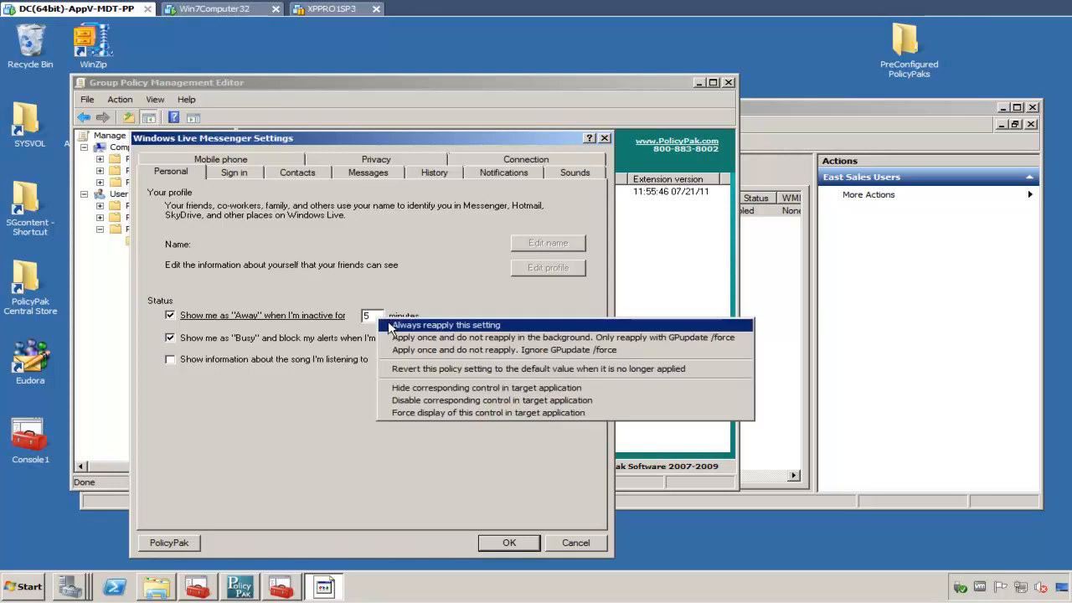
{"action": "left_click", "coordinate": [391, 323]}
{"action": "right_click", "coordinate": [379, 319]}
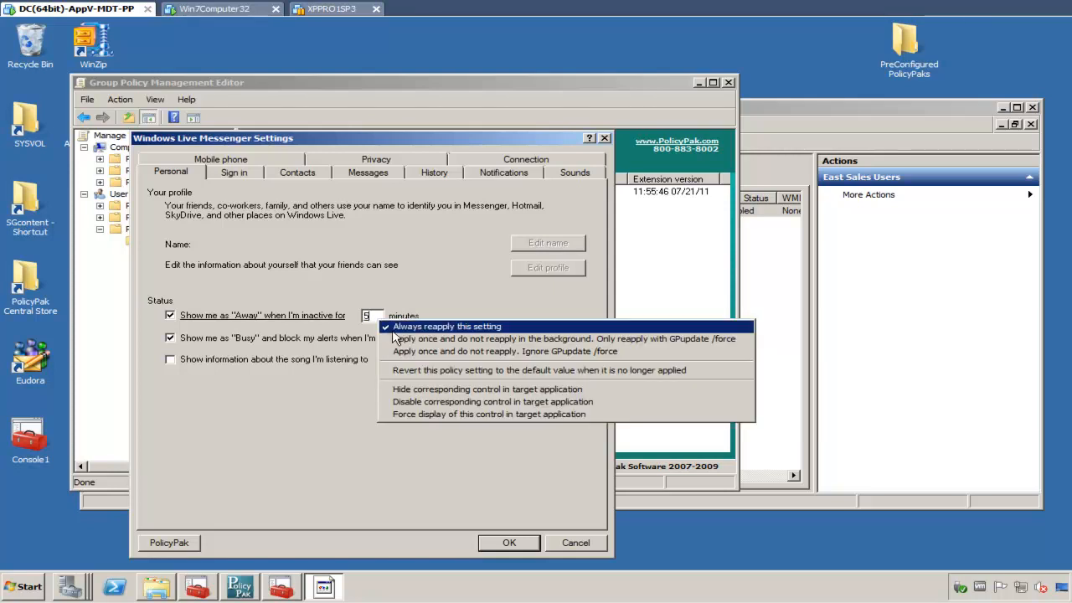
- Clear the 'Show me as "Busy" and block my alerts' option on the Personal page
{"action": "left_click", "coordinate": [310, 361]}
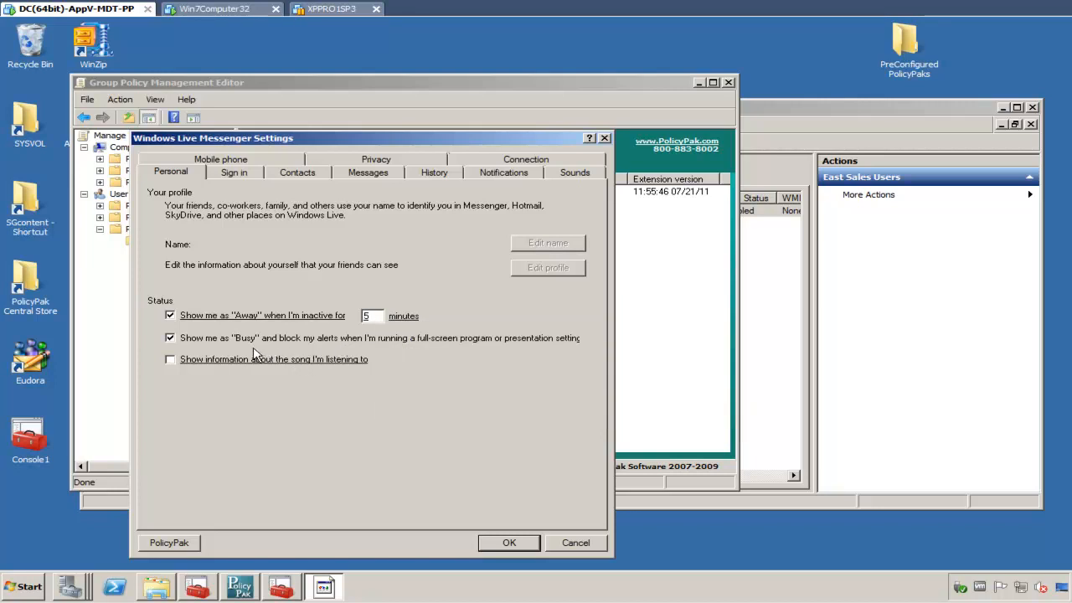
{"action": "left_click", "coordinate": [218, 339]}
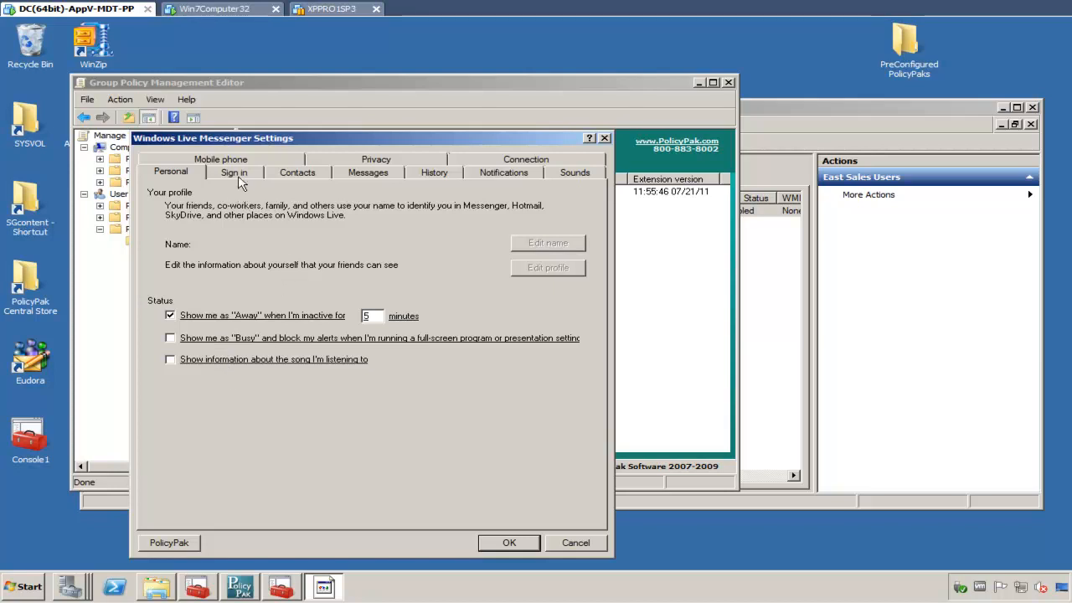
- Set both the Away inactivity minutes field and the 'Show me as "Away"' checkbox to disable the corresponding control in the target application
{"action": "right_click", "coordinate": [373, 315]}
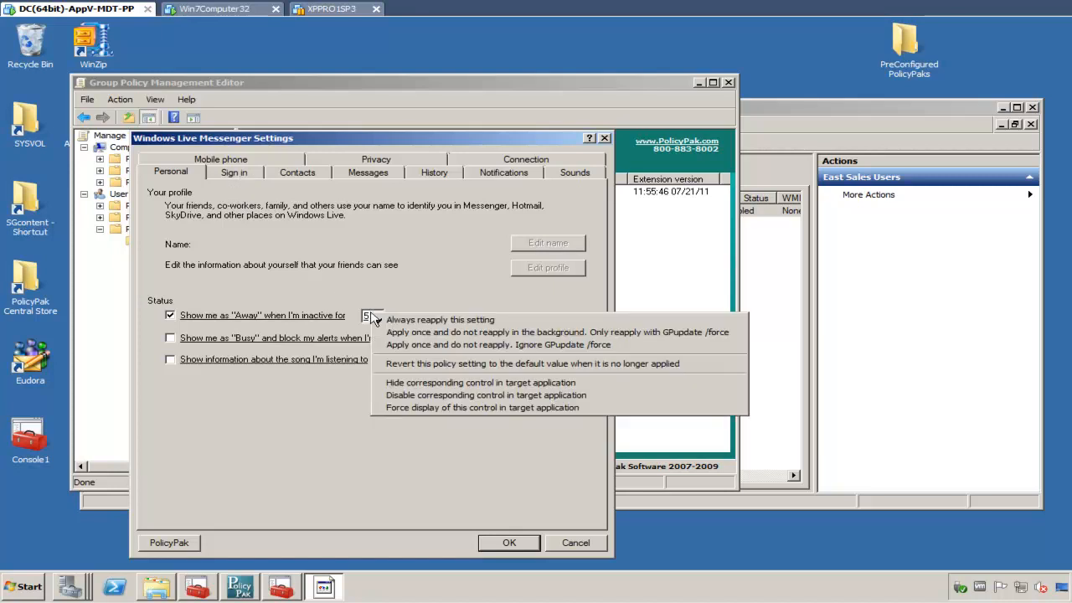
{"action": "left_click", "coordinate": [416, 397]}
{"action": "right_click", "coordinate": [307, 317]}
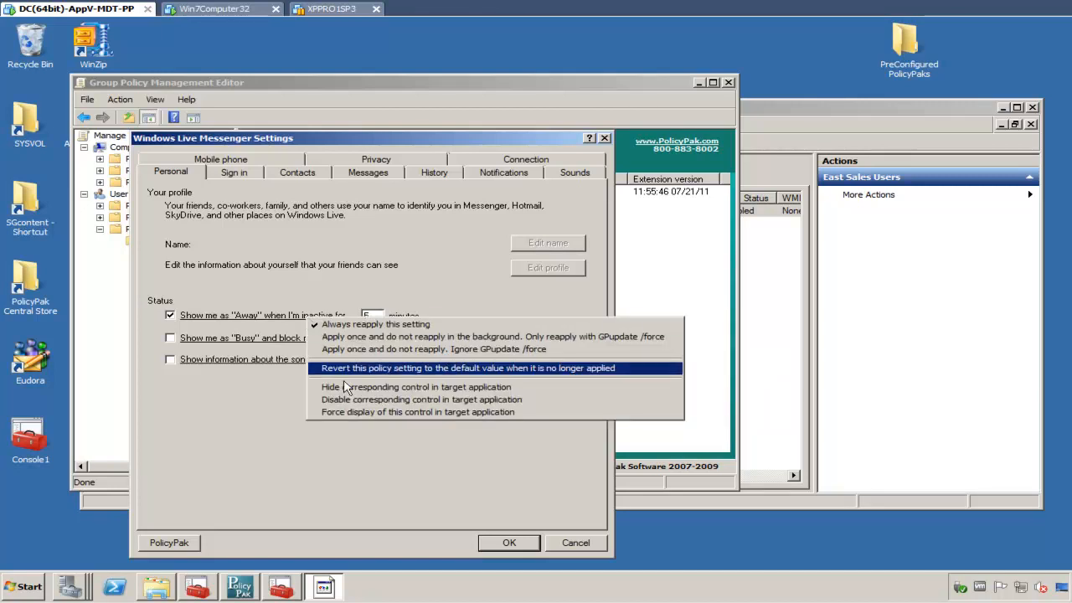
{"action": "left_click", "coordinate": [361, 399]}
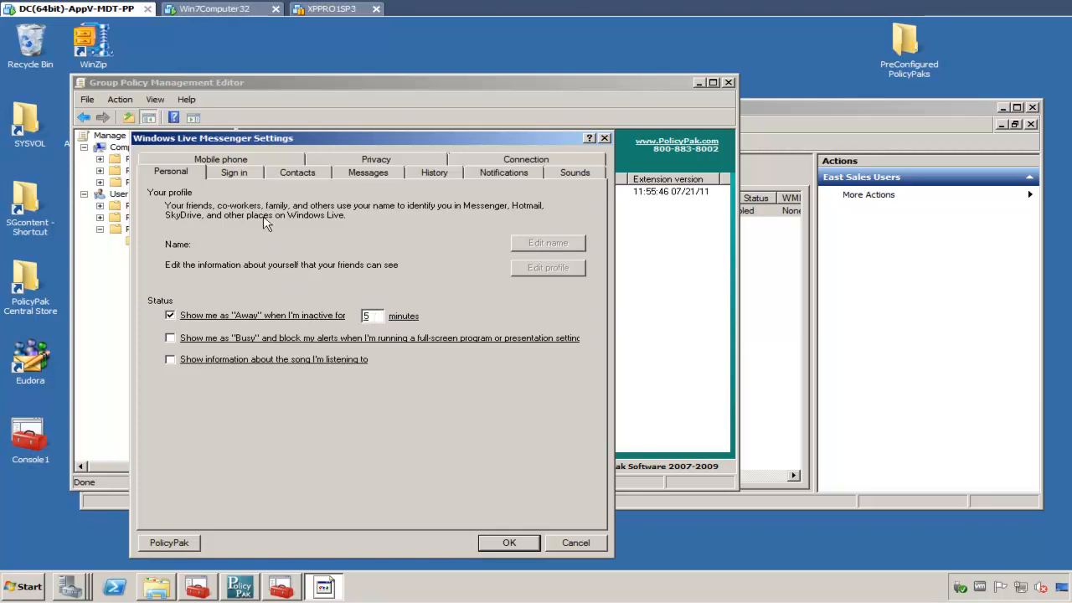
- On the Sign in page, set 'Start Messenger when I log on to my computer' to disable the corresponding control in the target application
{"action": "left_click", "coordinate": [239, 176]}
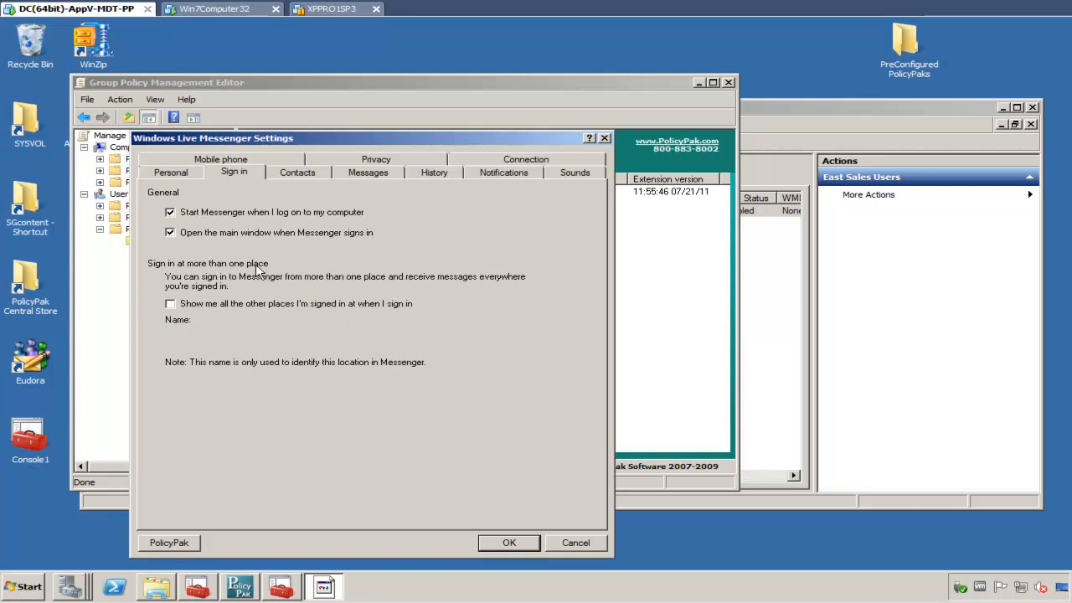
{"action": "left_click", "coordinate": [232, 216]}
{"action": "left_click", "coordinate": [232, 216]}
{"action": "right_click", "coordinate": [237, 217]}
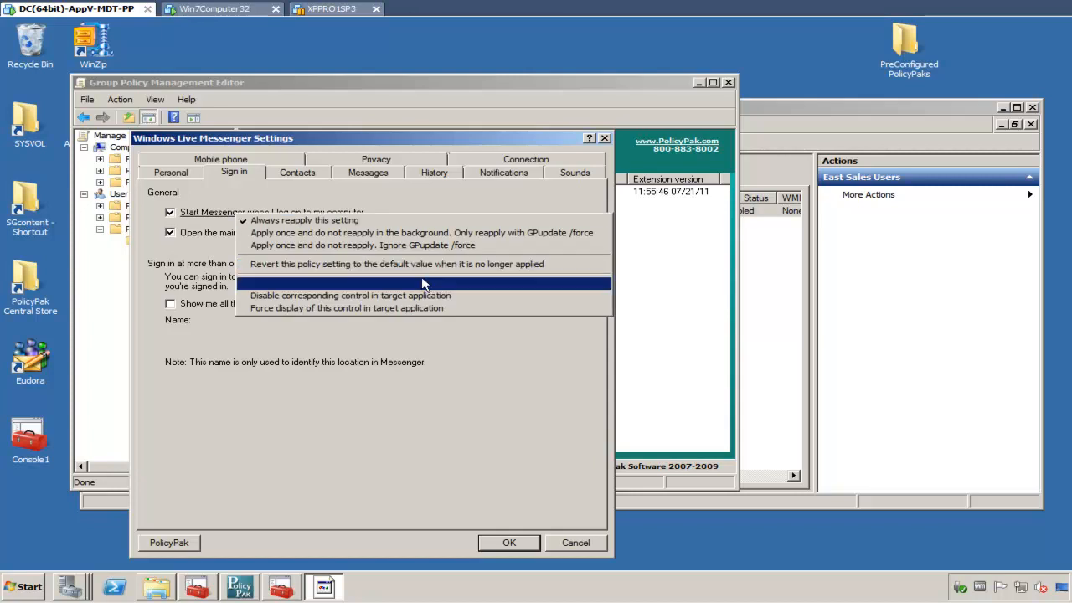
{"action": "left_click", "coordinate": [465, 301]}
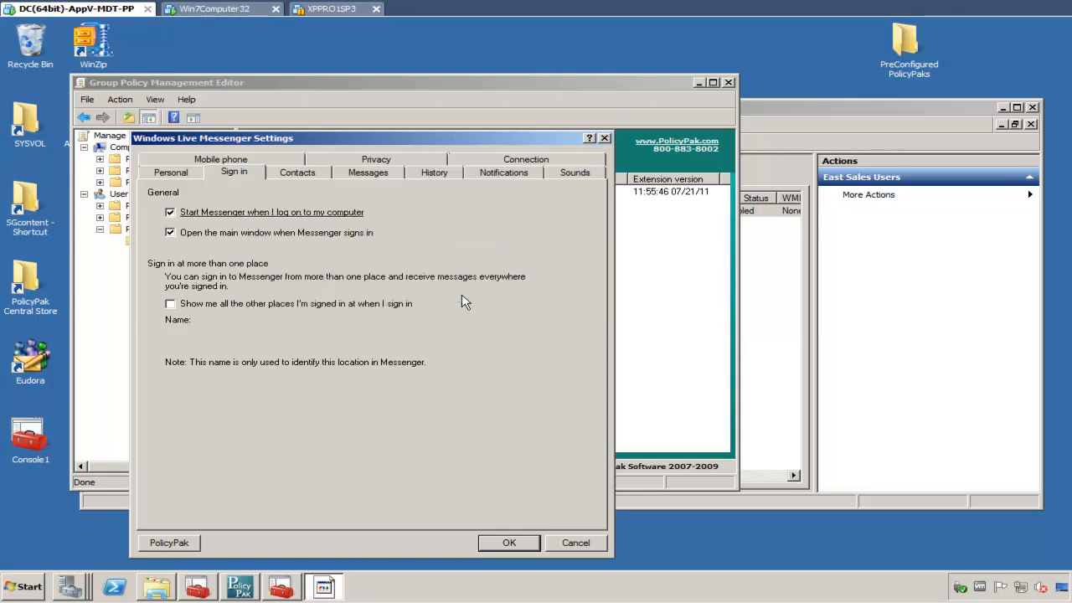
- On the Privacy page, enable 'Ask for my password when I go to Hotmail...' and set it to disable the corresponding control
{"action": "left_click", "coordinate": [381, 162]}
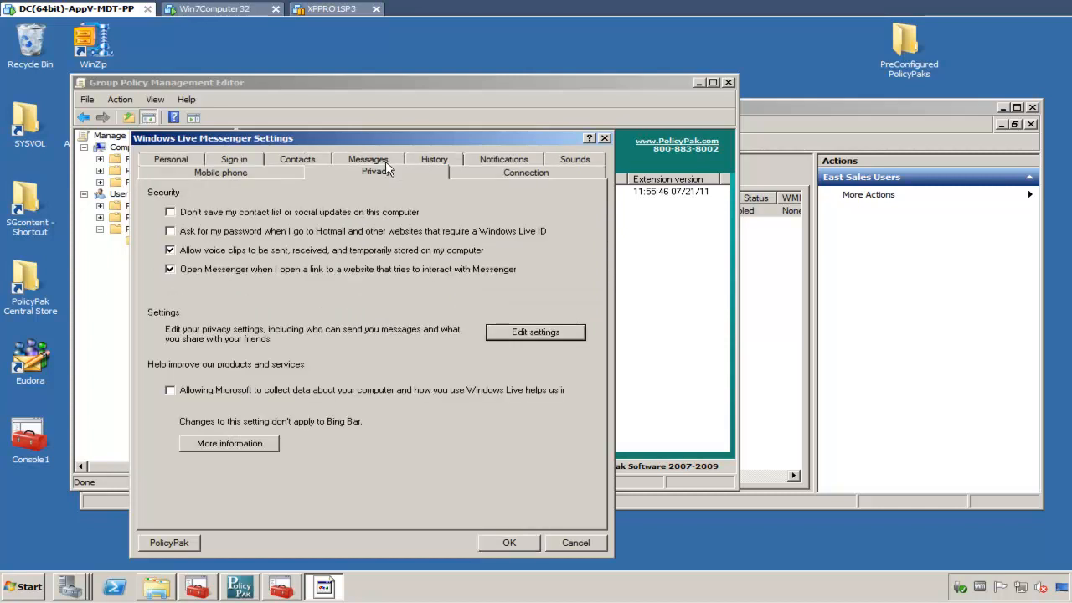
{"action": "left_click", "coordinate": [254, 237]}
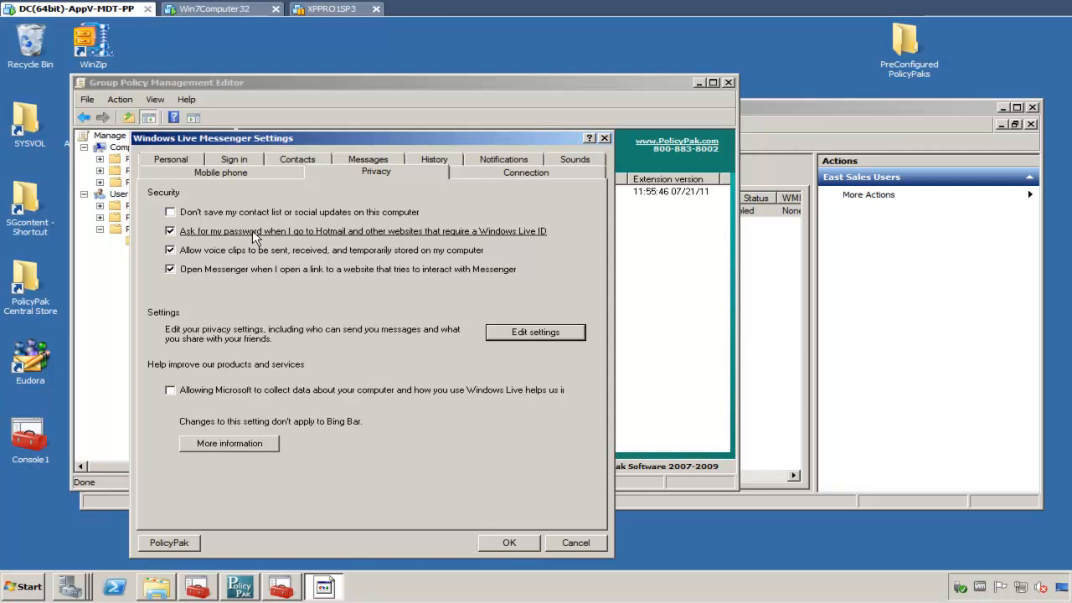
{"action": "right_click", "coordinate": [254, 237]}
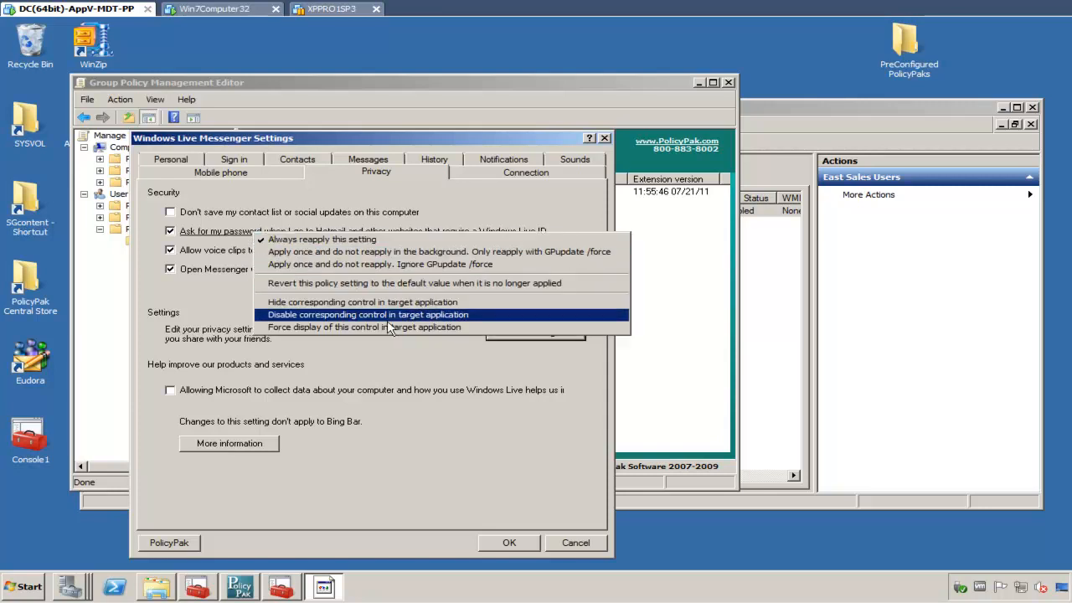
{"action": "left_click", "coordinate": [470, 316]}
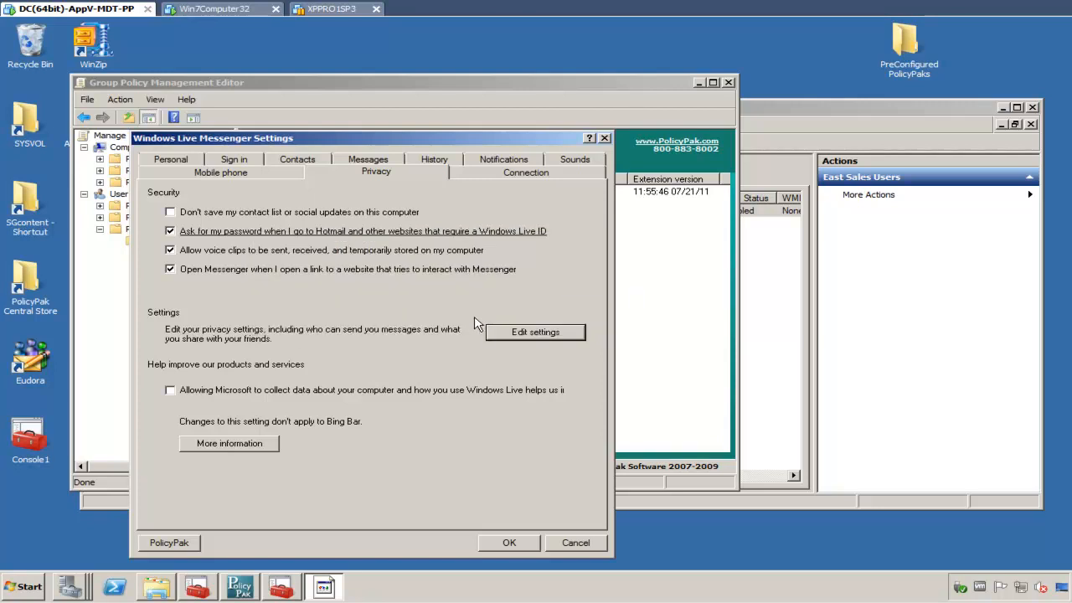
- Hide the 'More information' button in the target application and save the Windows Live Messenger settings
{"action": "right_click", "coordinate": [274, 449]}
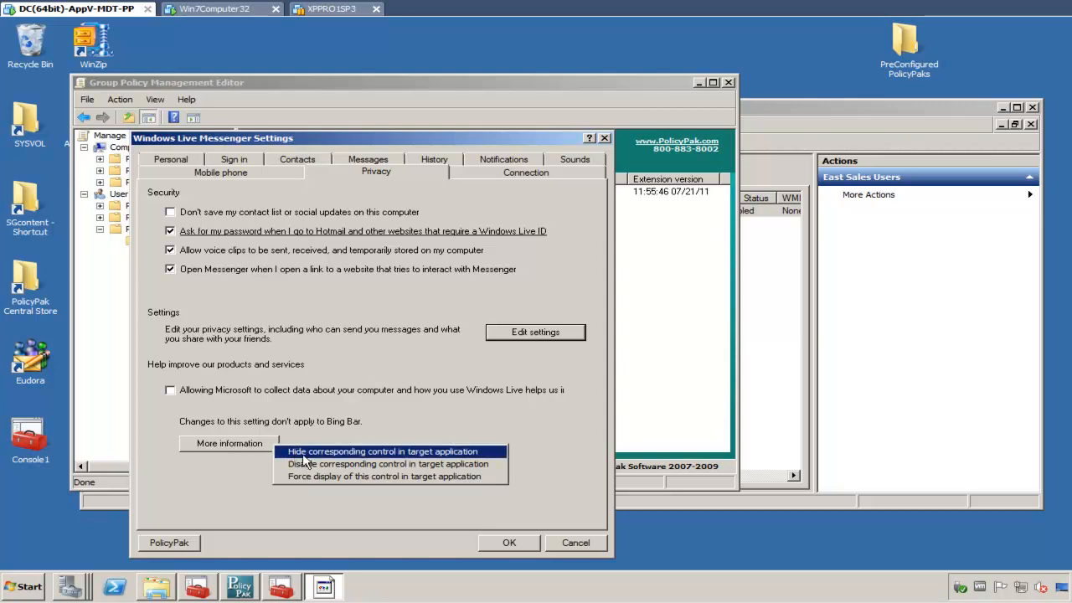
{"action": "left_click", "coordinate": [483, 456]}
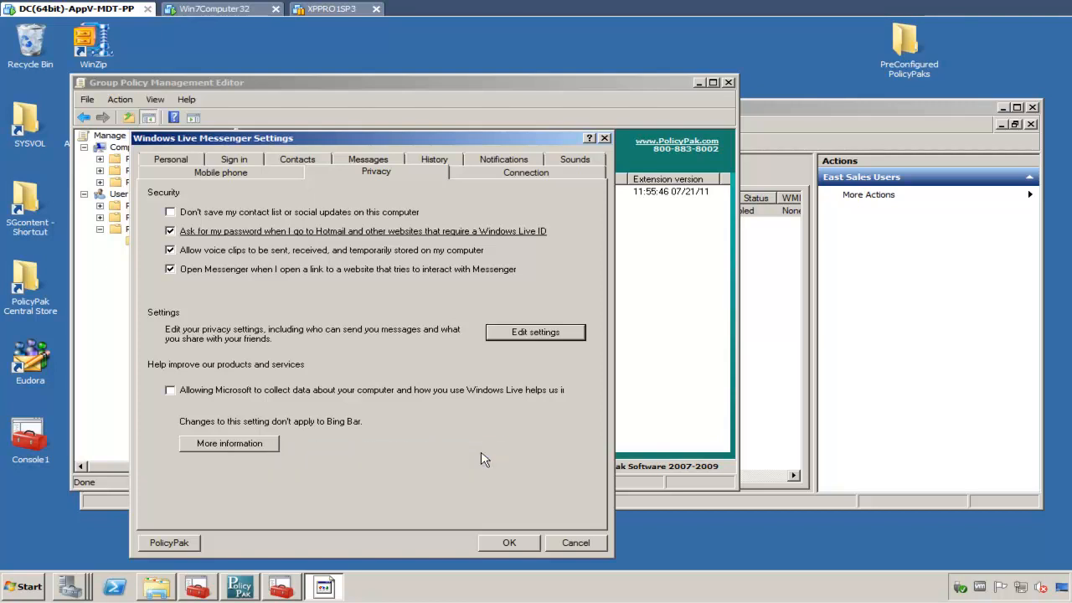
{"action": "left_click", "coordinate": [503, 543]}
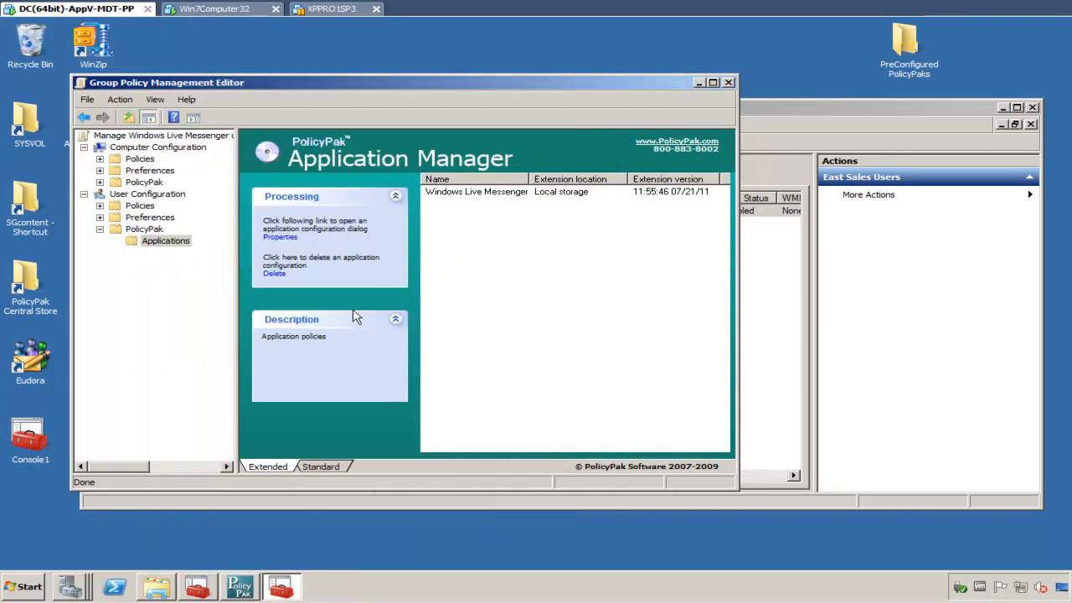
- Switch to the Win7Computer32 machine and open a command prompt with cmd
{"action": "left_click", "coordinate": [208, 10]}
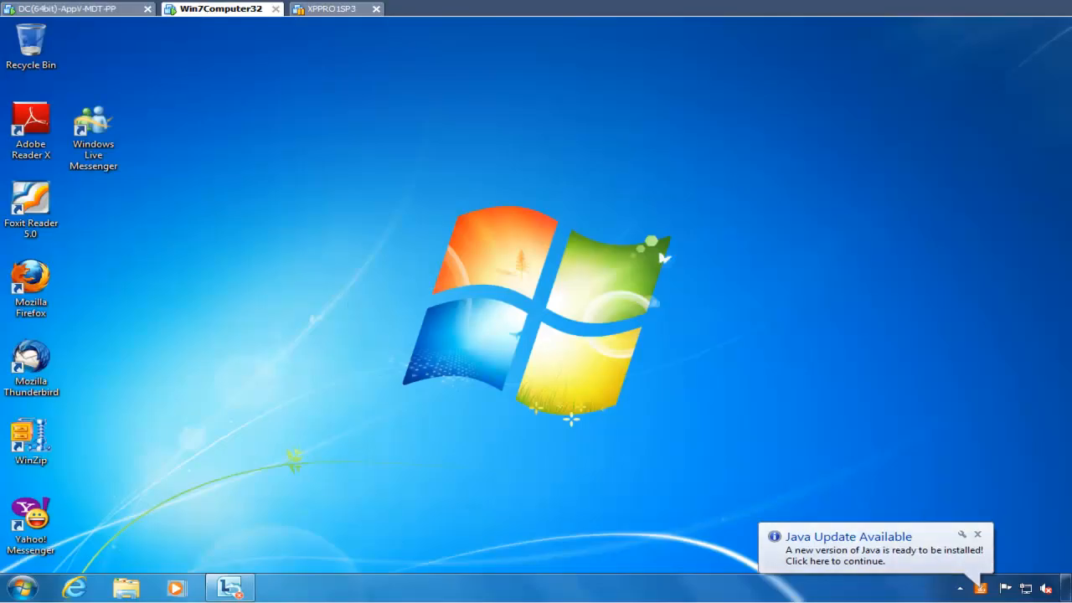
{"action": "left_click", "coordinate": [29, 596]}
{"action": "type", "text": "cmd"}
{"action": "key", "text": "Return"}
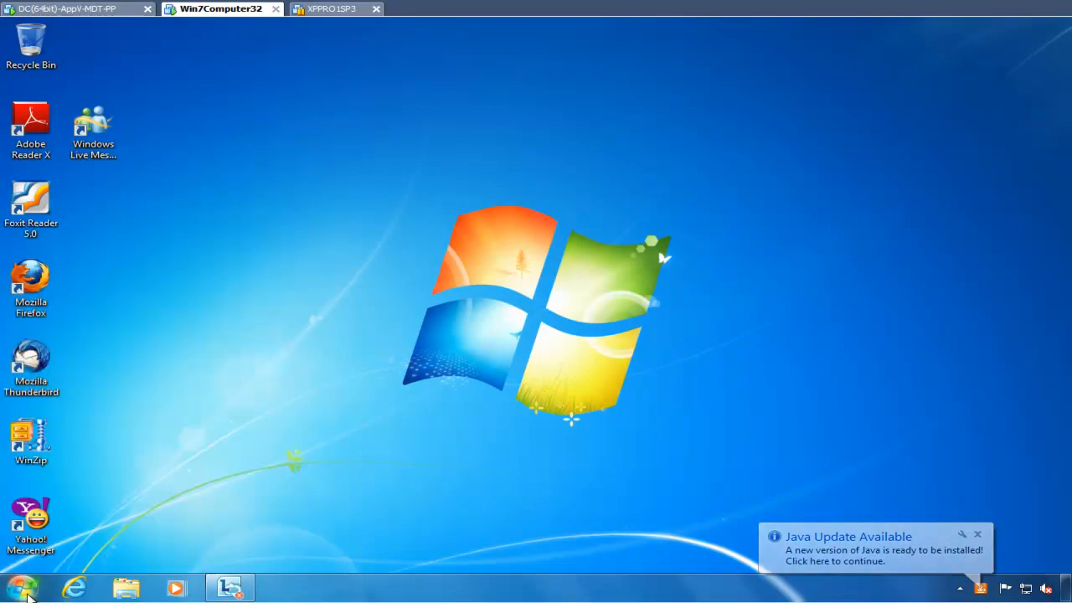
- Run gpupdate in the command prompt to refresh Group Policy and reposition the console window
{"action": "type", "text": "gpupdat"}
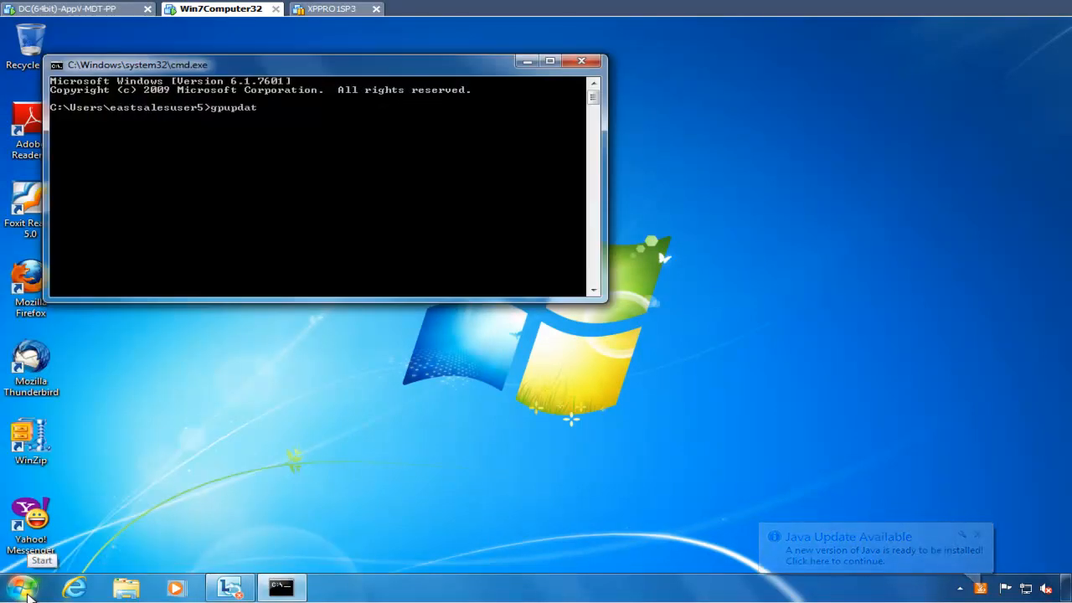
{"action": "type", "text": "e"}
{"action": "key", "text": "Return"}
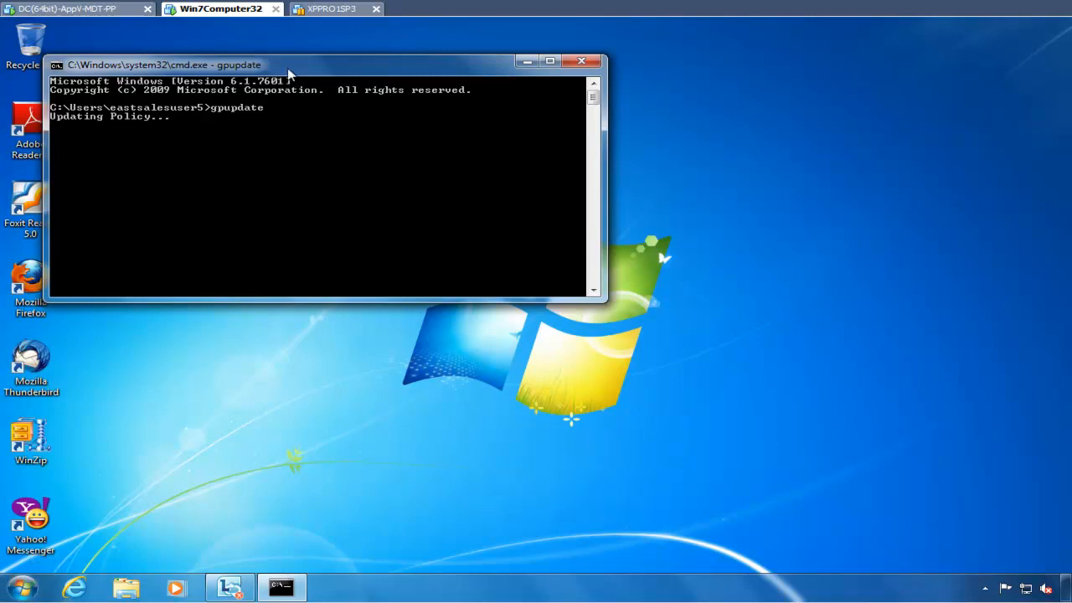
{"action": "left_click_drag", "start_coordinate": [288, 72], "coordinate": [430, 115]}
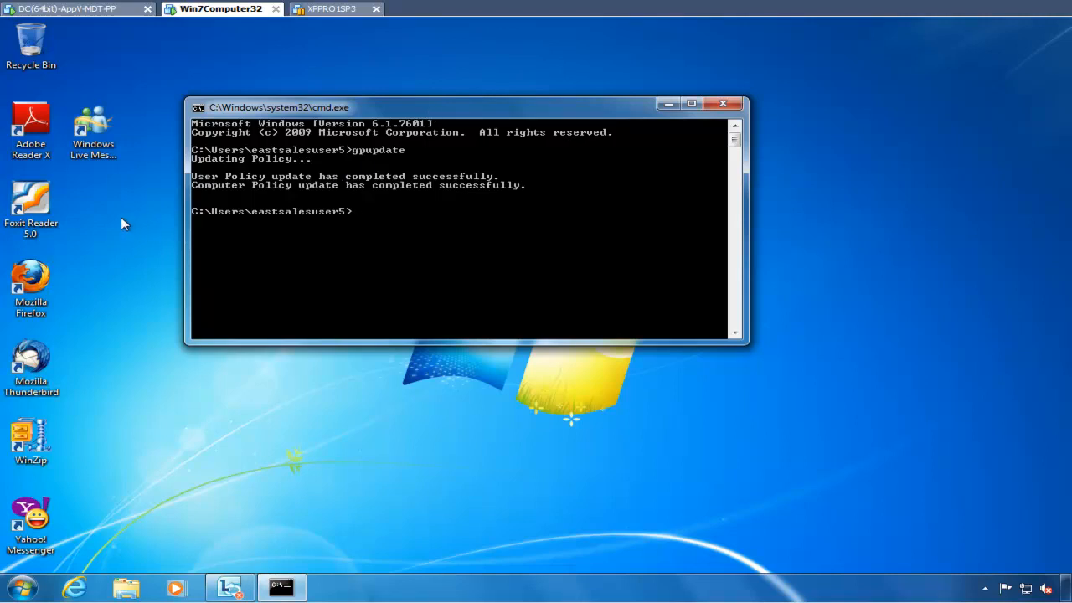
- Launch Windows Live Messenger, open More options, and review the Personal, Sign in and Privacy pages for the enforced settings
{"action": "left_click", "coordinate": [109, 196]}
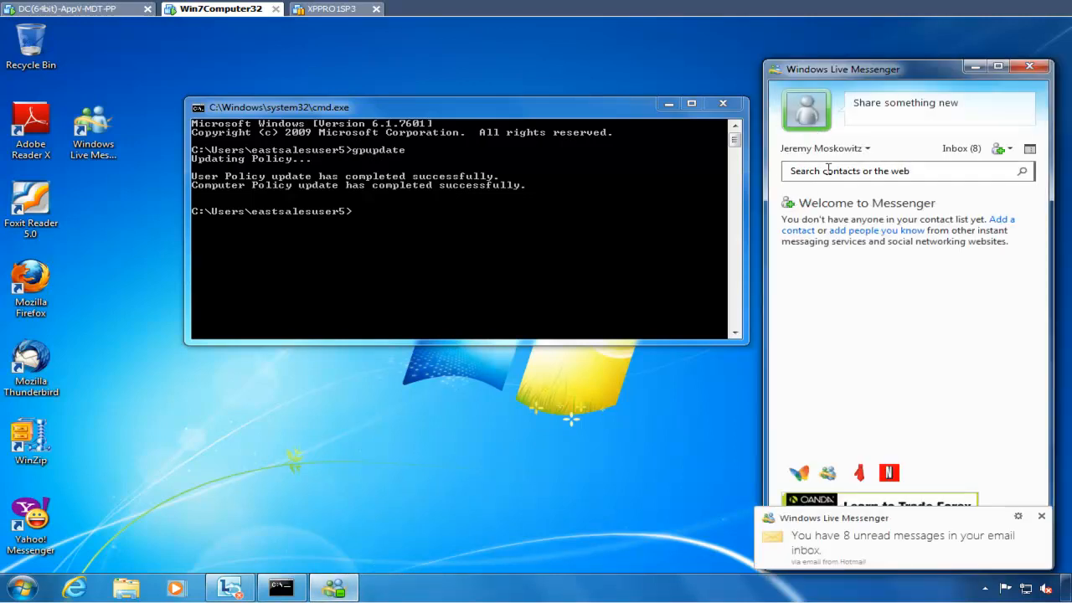
{"action": "left_click", "coordinate": [868, 148]}
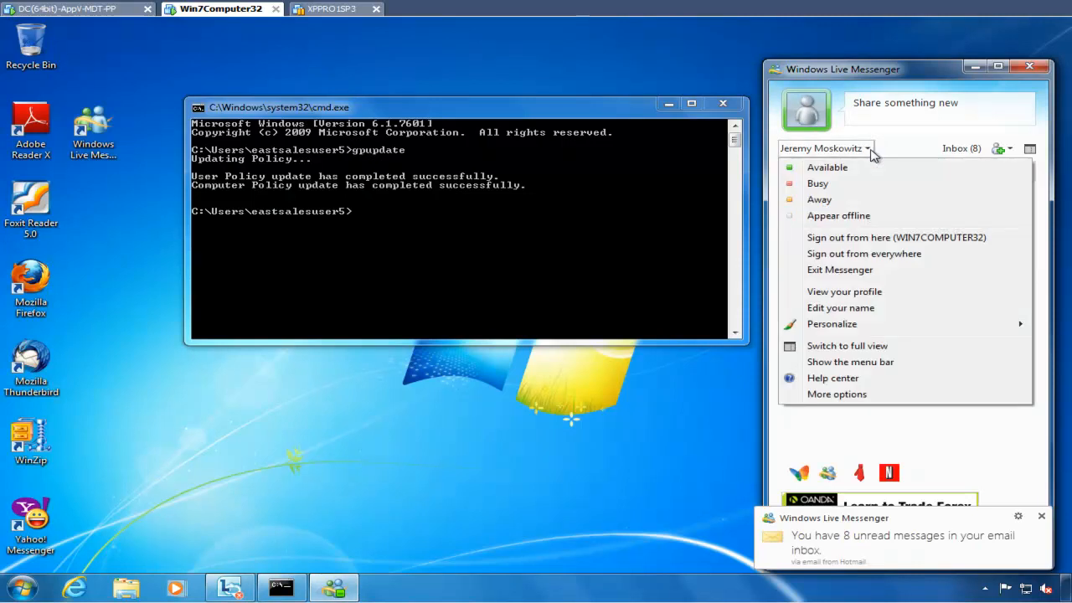
{"action": "left_click", "coordinate": [837, 394]}
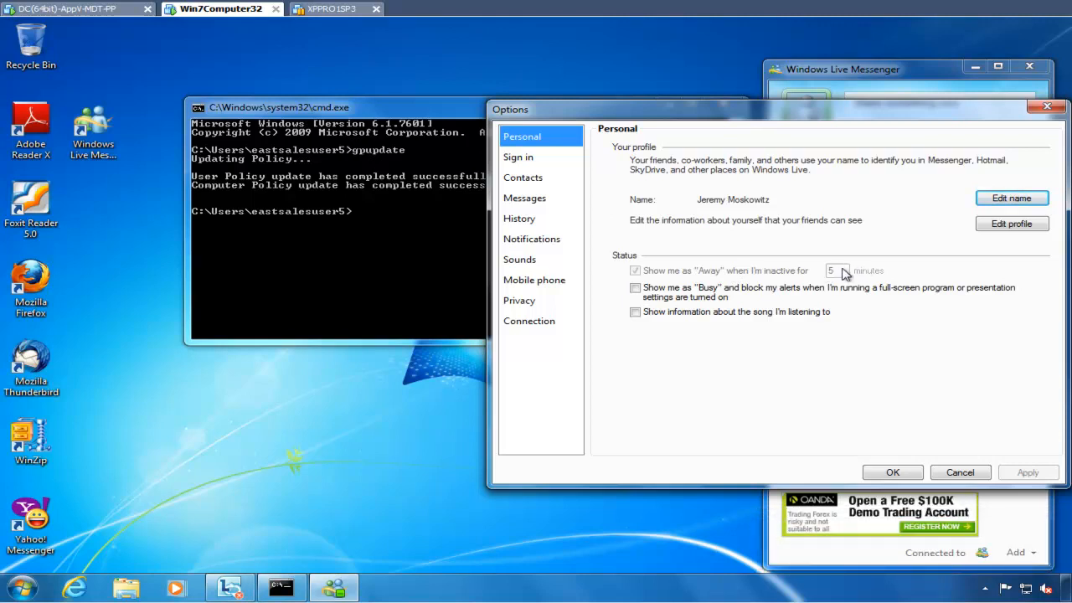
{"action": "left_click", "coordinate": [524, 163]}
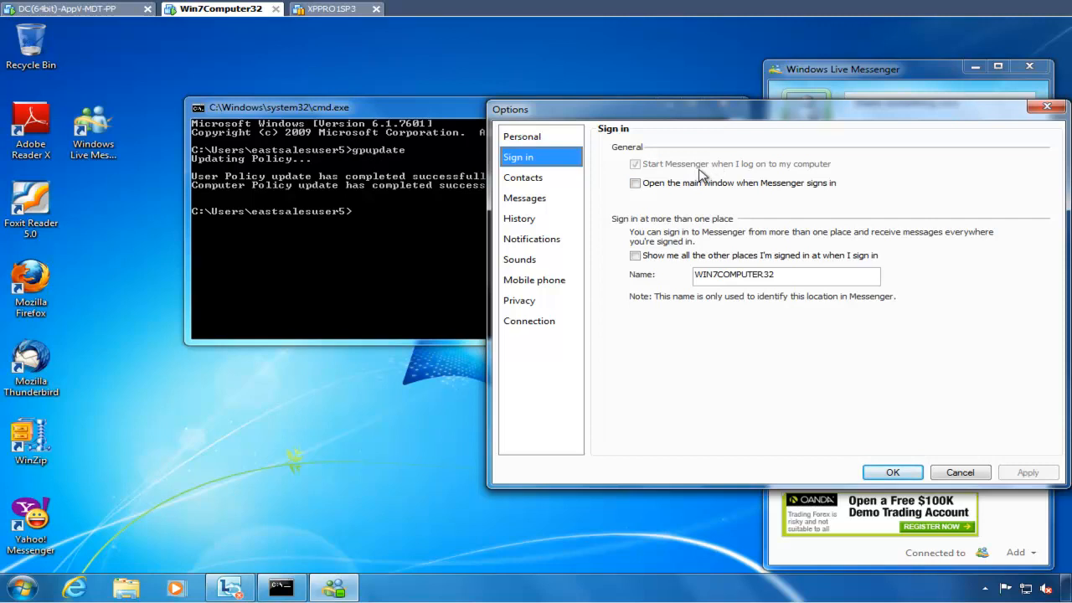
{"action": "left_click", "coordinate": [532, 303]}
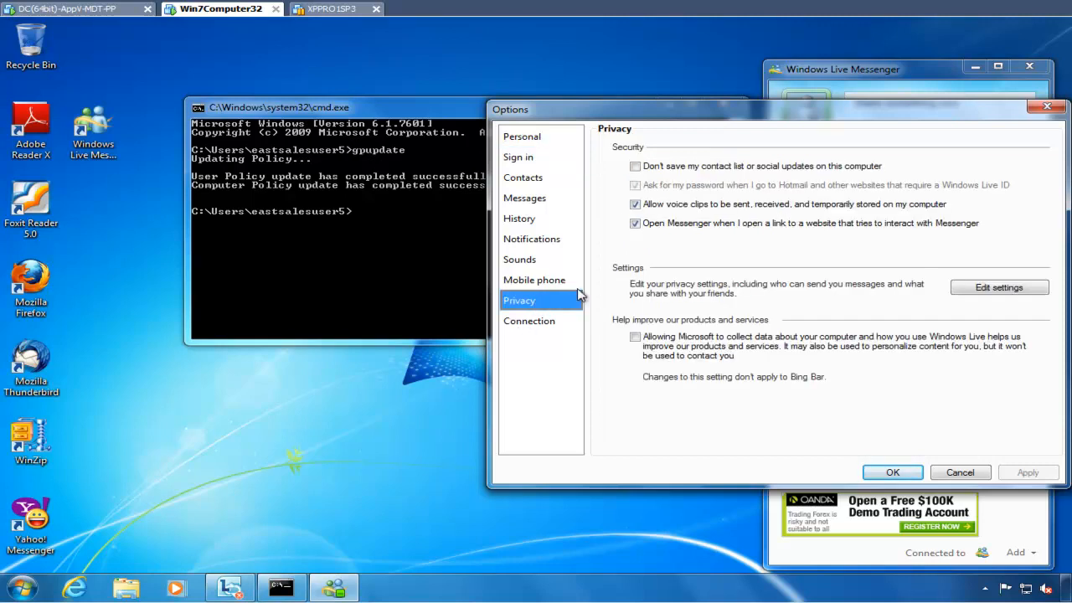